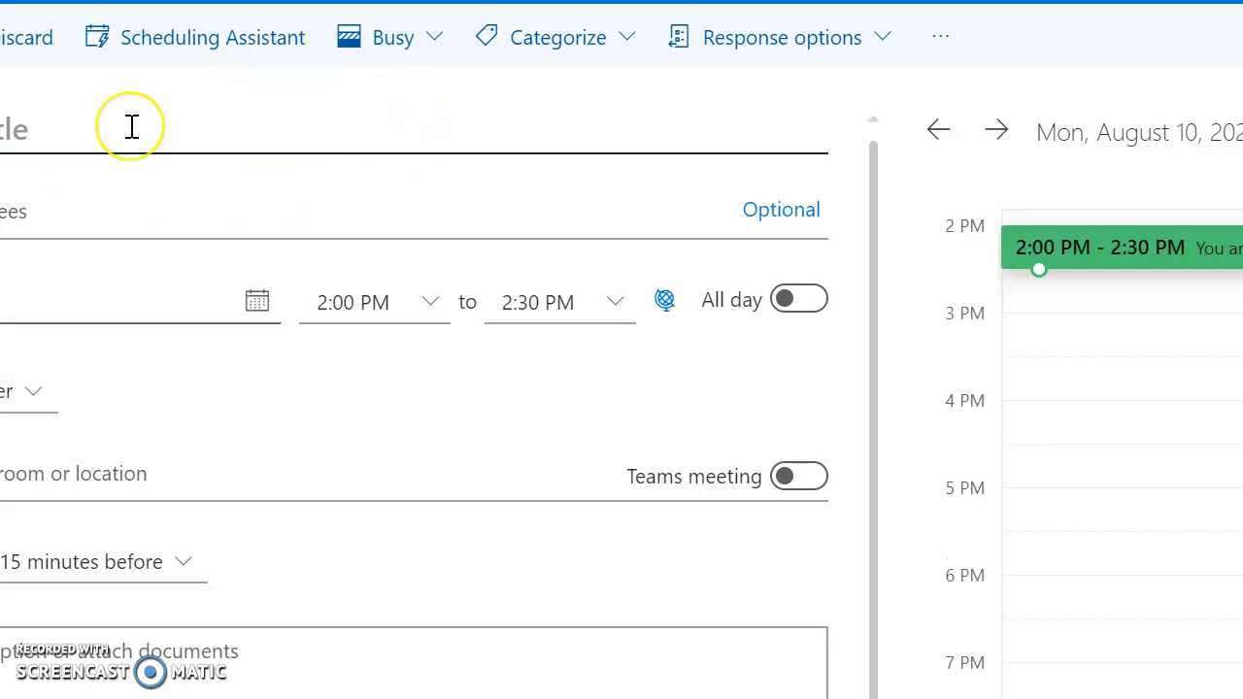
Title the new August 10 calendar event "Blue Guided Reading Group" and make it a Teams meeting
{"action": "left_click", "coordinate": [126, 136]}
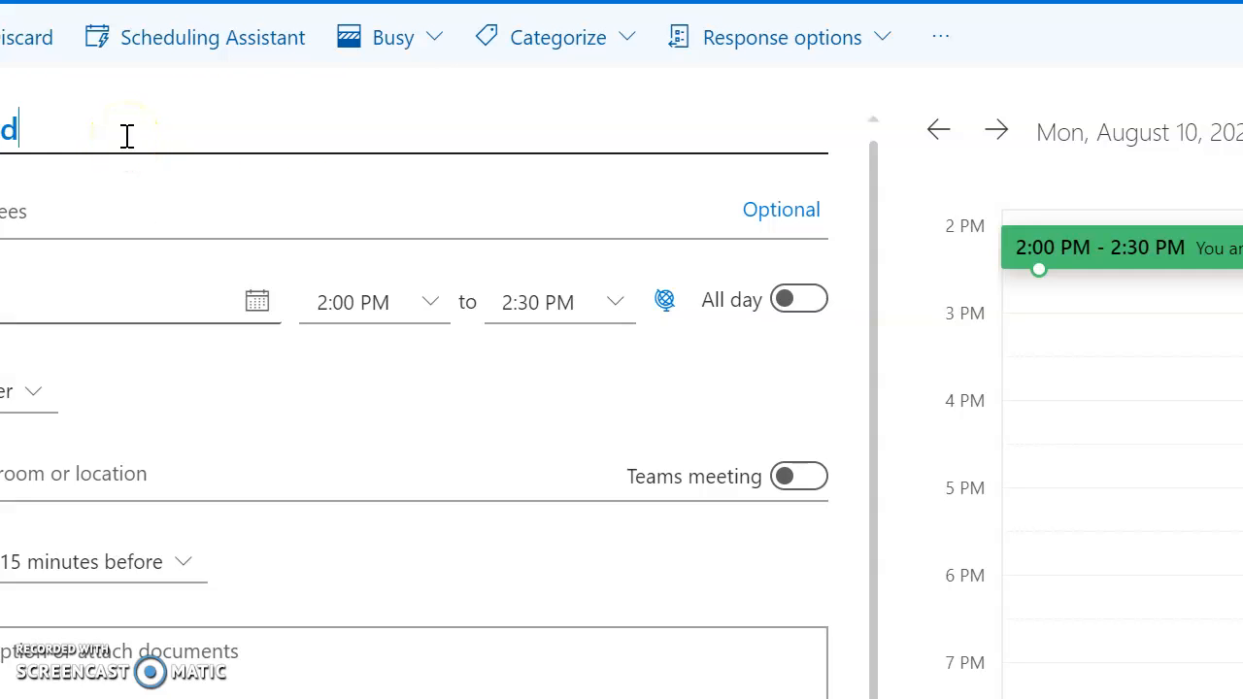
{"action": "type", "text": "ading Group"}
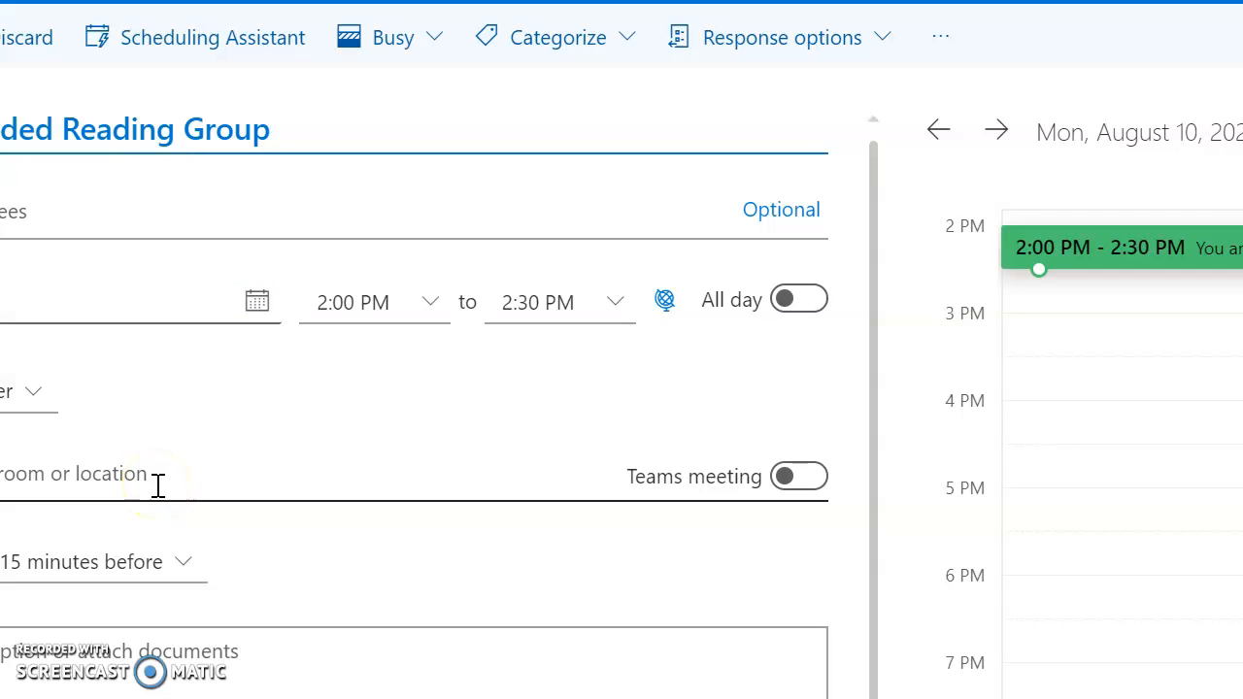
{"action": "left_click", "coordinate": [791, 481]}
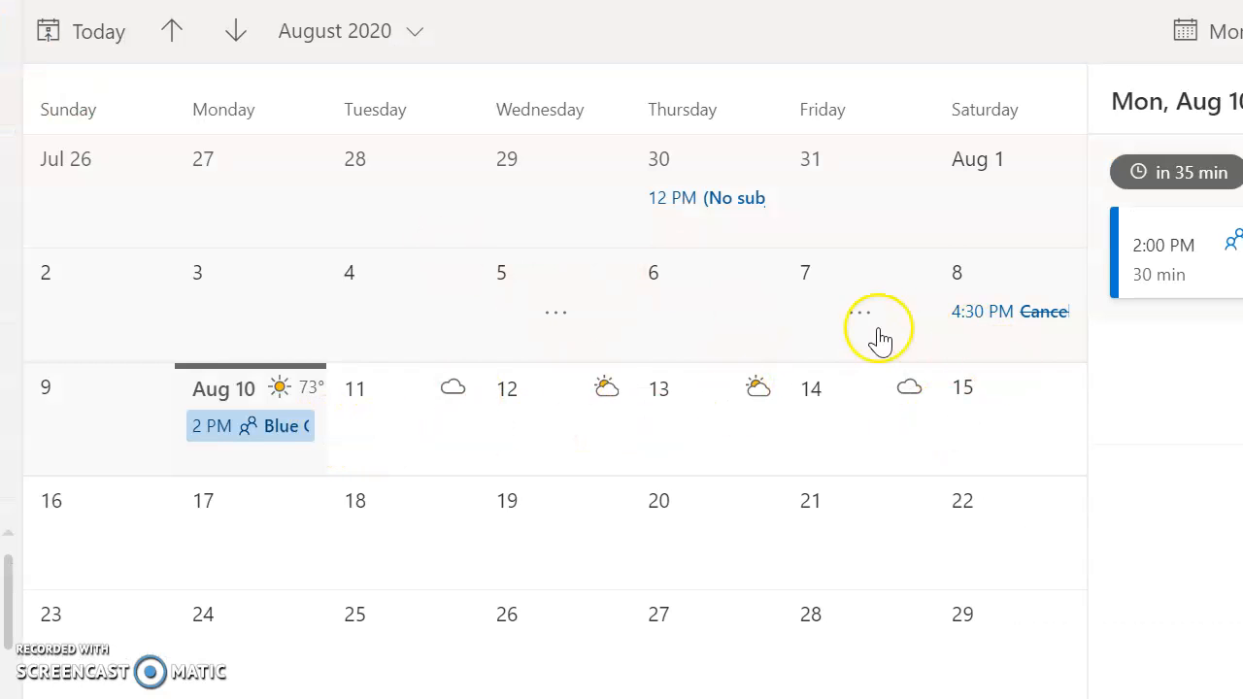
Open the 2:00 PM Blue Guided Reading Group event in the full editing form
{"action": "left_click", "coordinate": [1144, 276]}
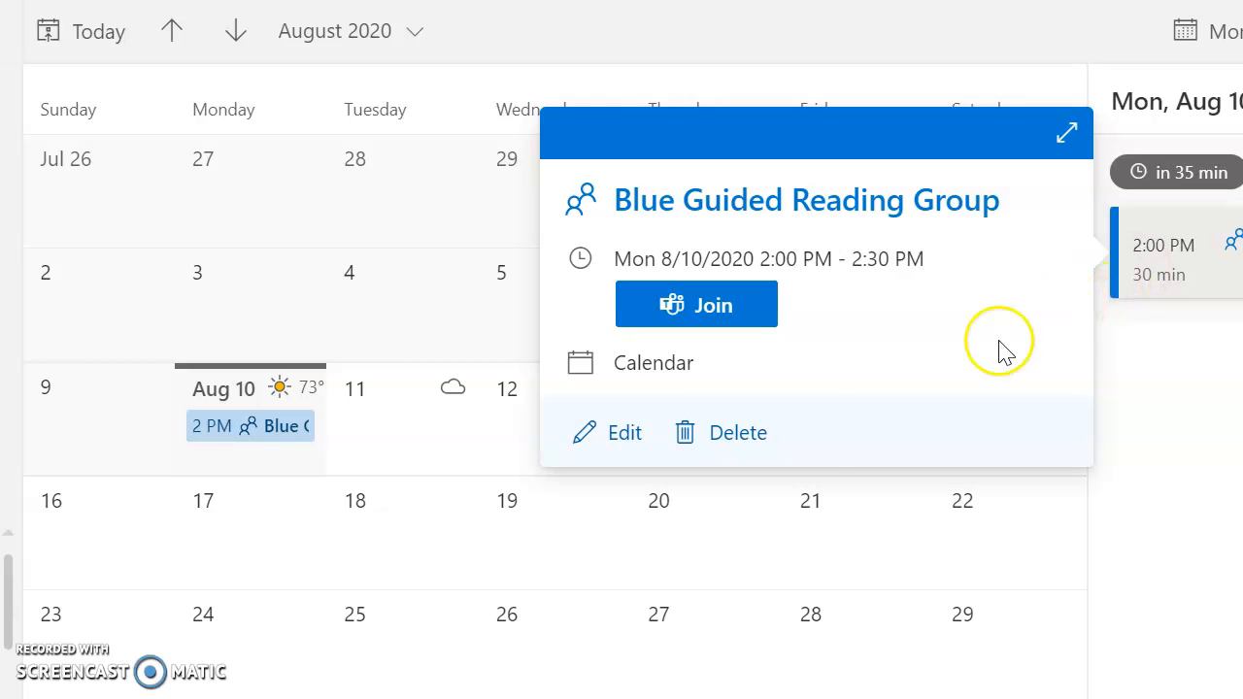
{"action": "left_click", "coordinate": [598, 442]}
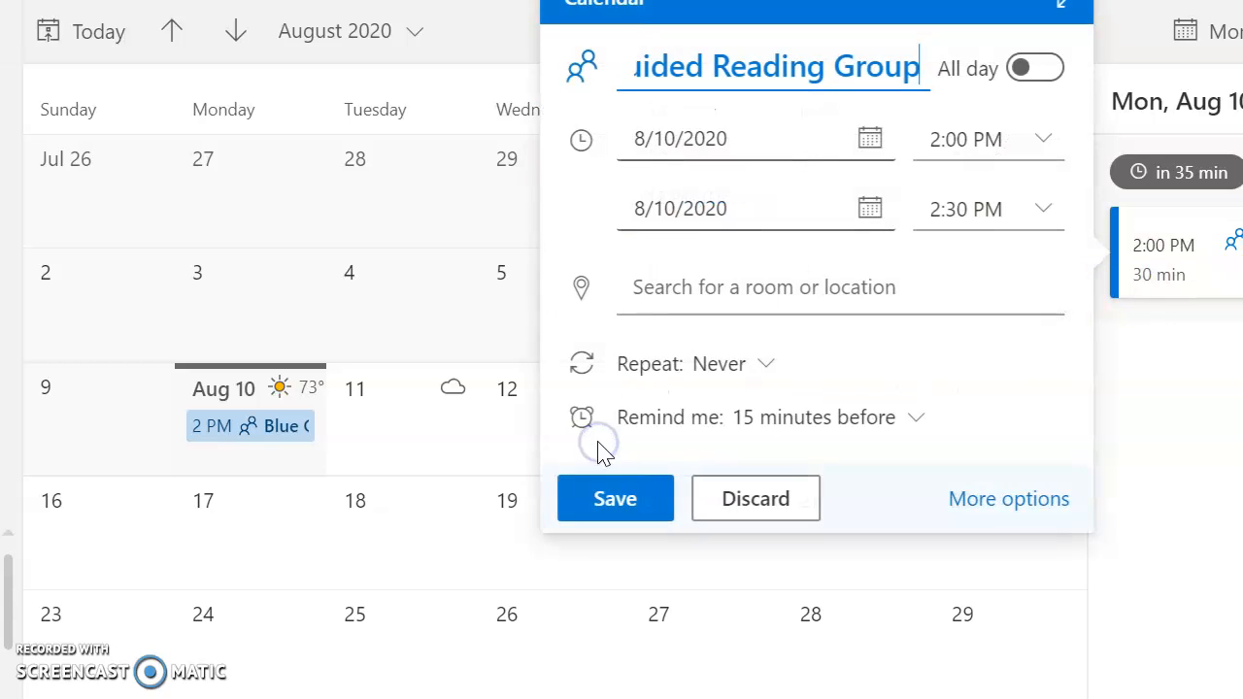
{"action": "left_click", "coordinate": [975, 501]}
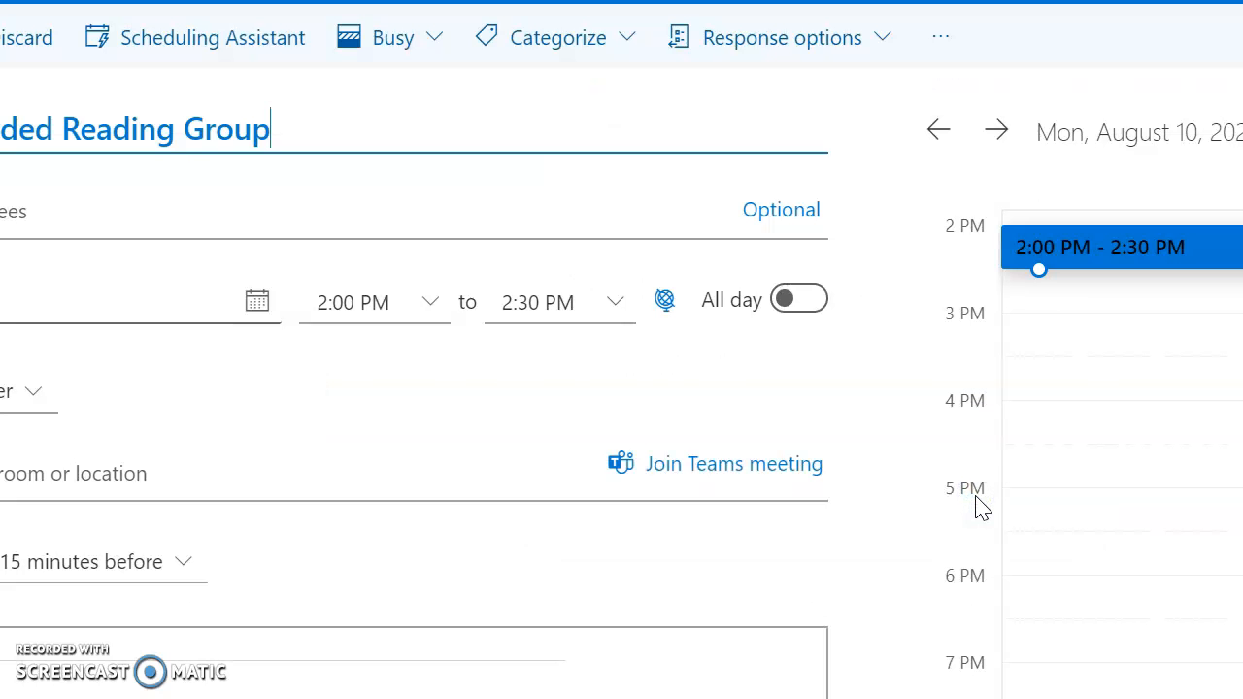
Copy the link address of "Join Microsoft Teams Meeting" from the Blue Guided Reading Group event's description
{"action": "scroll", "coordinate": [1121, 447], "scroll_direction": "down", "scroll_amount": 4}
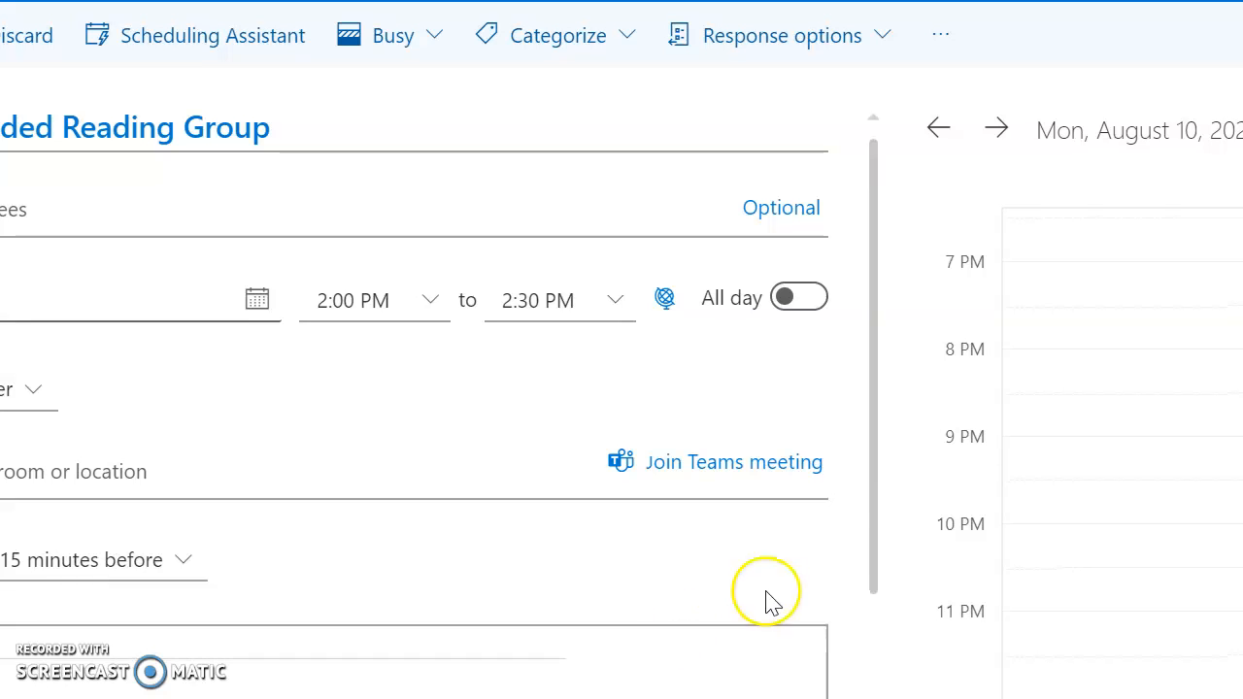
{"action": "left_click", "coordinate": [875, 451]}
{"action": "left_click_drag", "start_coordinate": [875, 452], "coordinate": [867, 660]}
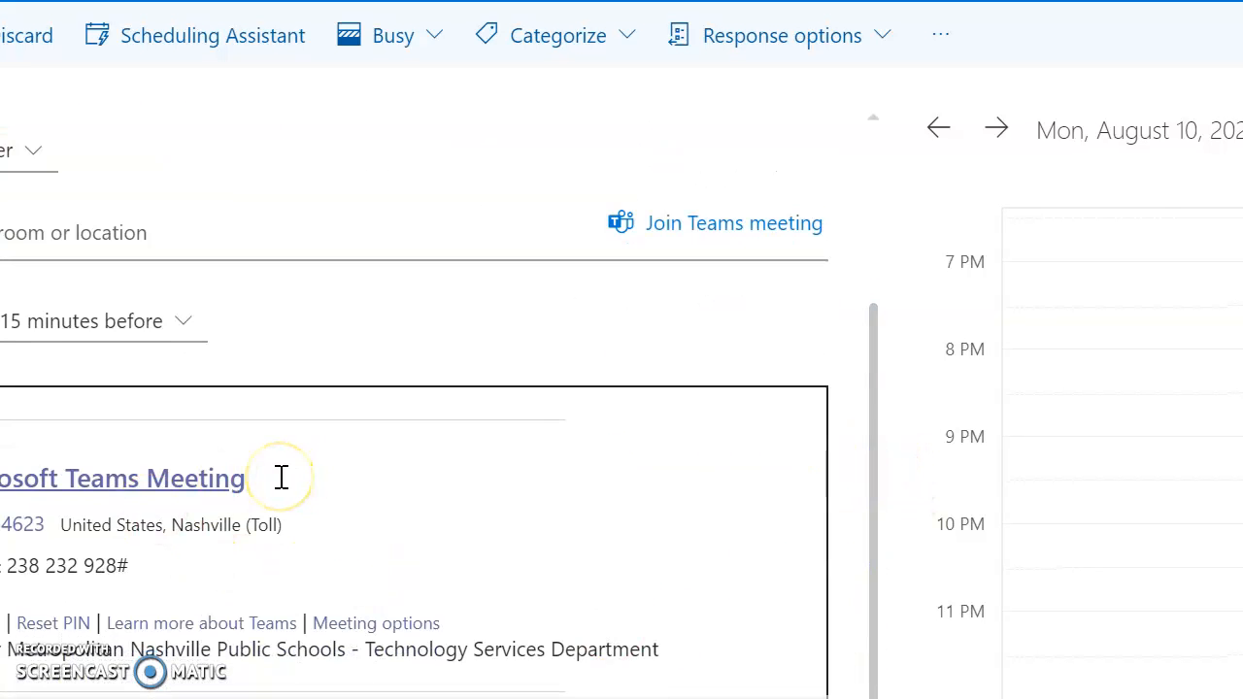
{"action": "left_click_drag", "start_coordinate": [279, 477], "coordinate": [2, 478]}
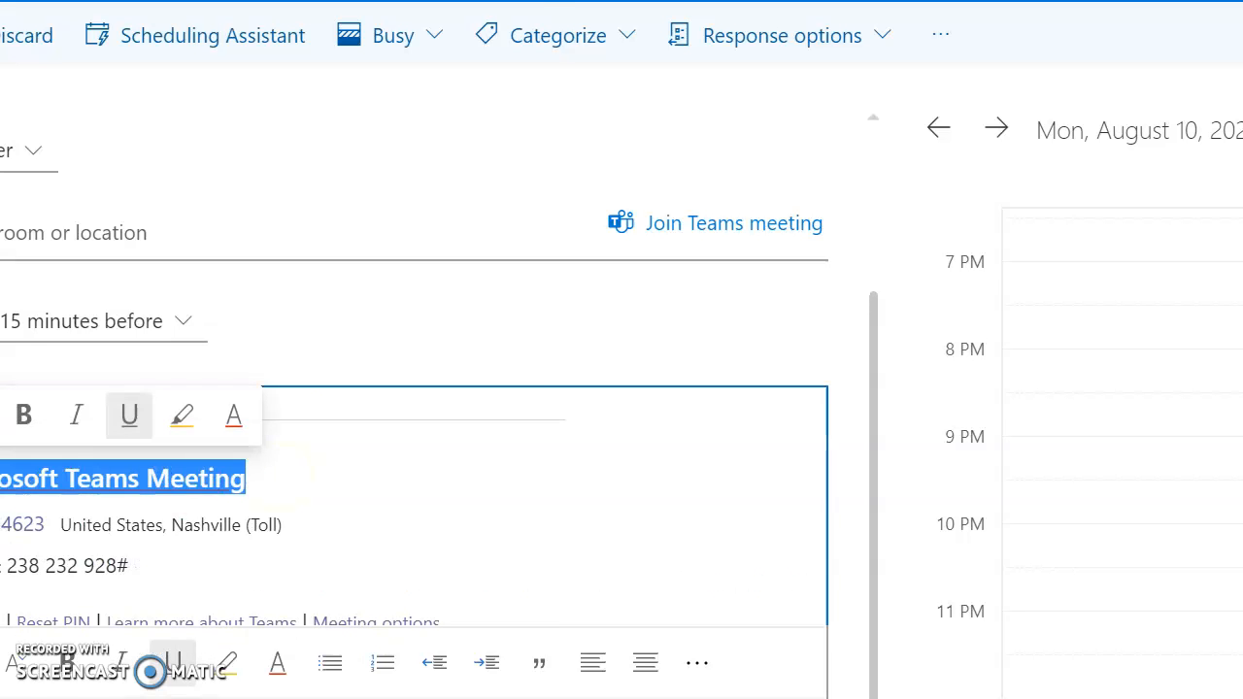
{"action": "right_click", "coordinate": [5, 477]}
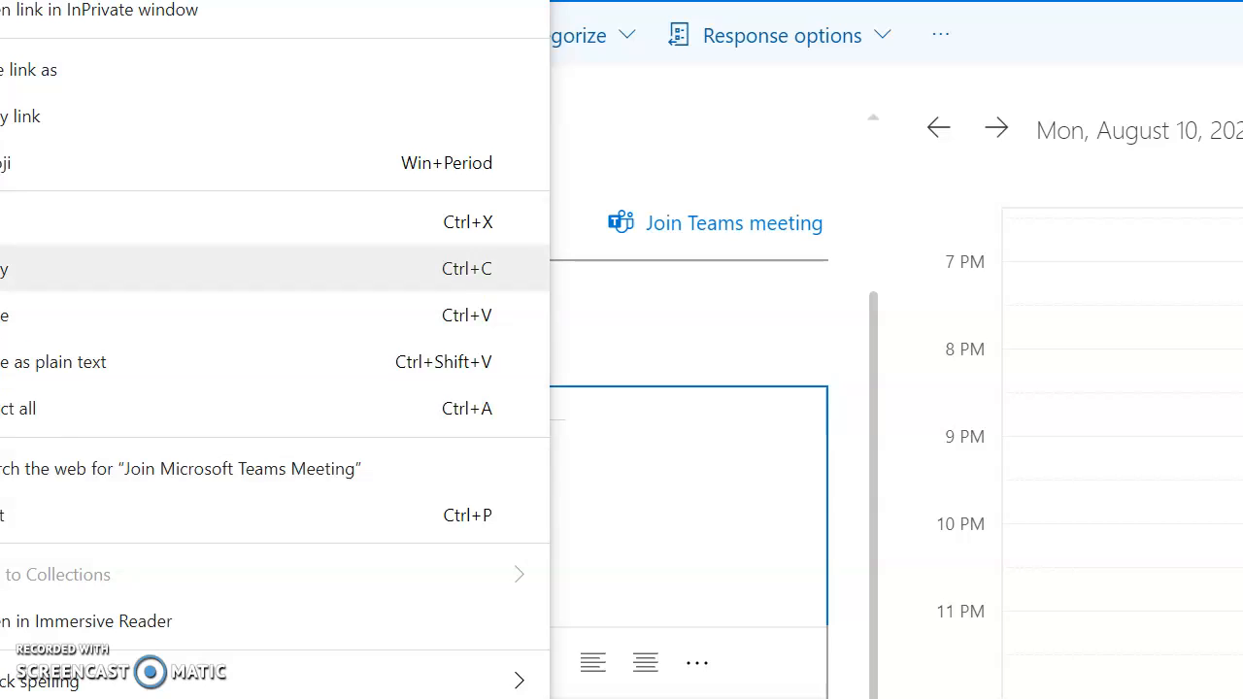
{"action": "left_click", "coordinate": [10, 124]}
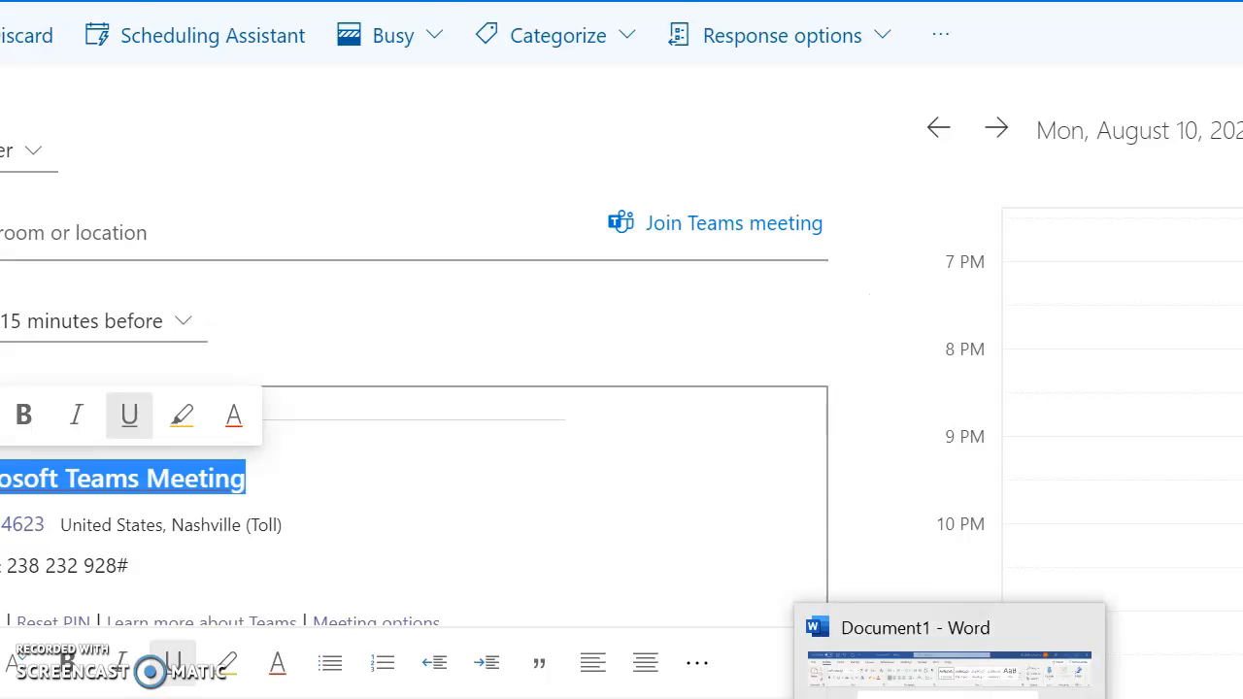
Switch to the blank Word document and insert a table with one row and five columns
{"action": "left_click", "coordinate": [950, 696]}
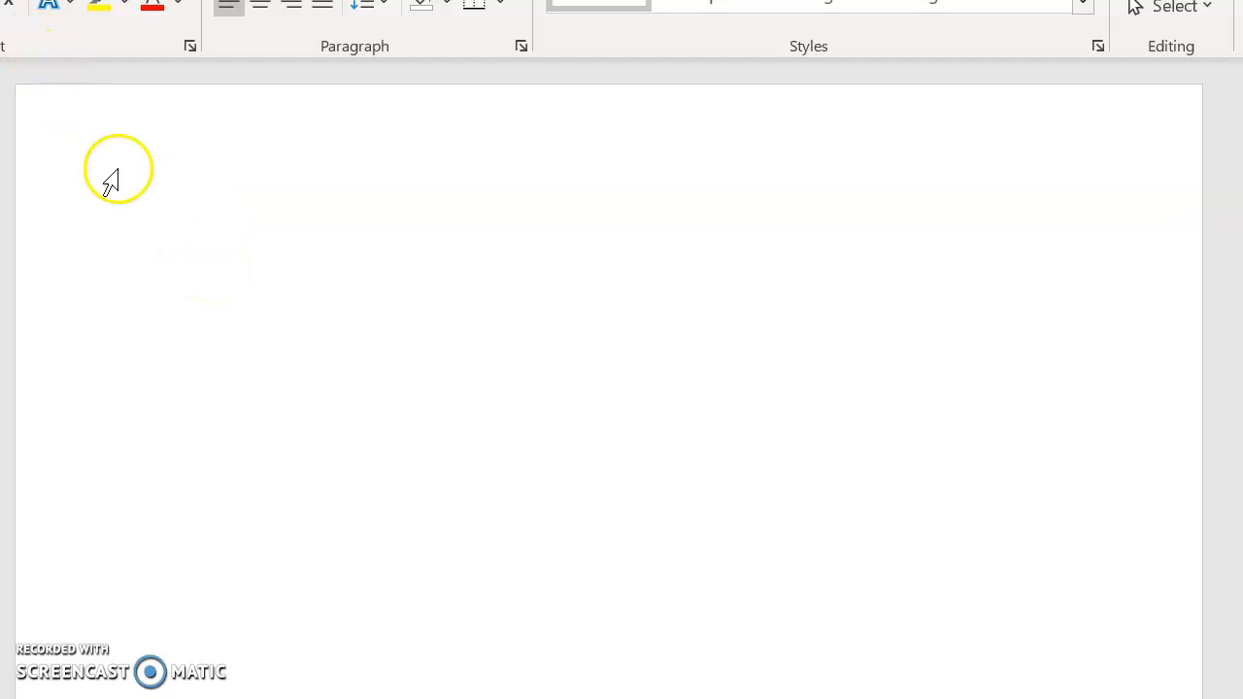
{"action": "left_click", "coordinate": [175, 240]}
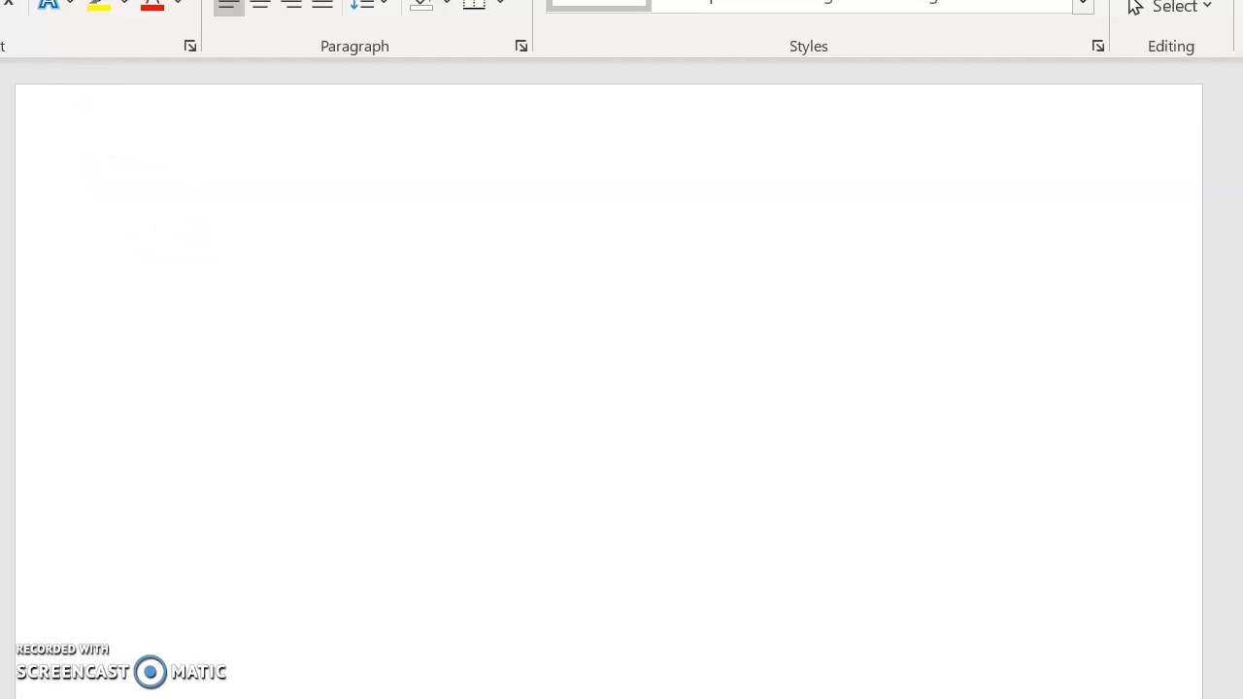
{"action": "key", "text": "alt+n"}
{"action": "key", "text": "t"}
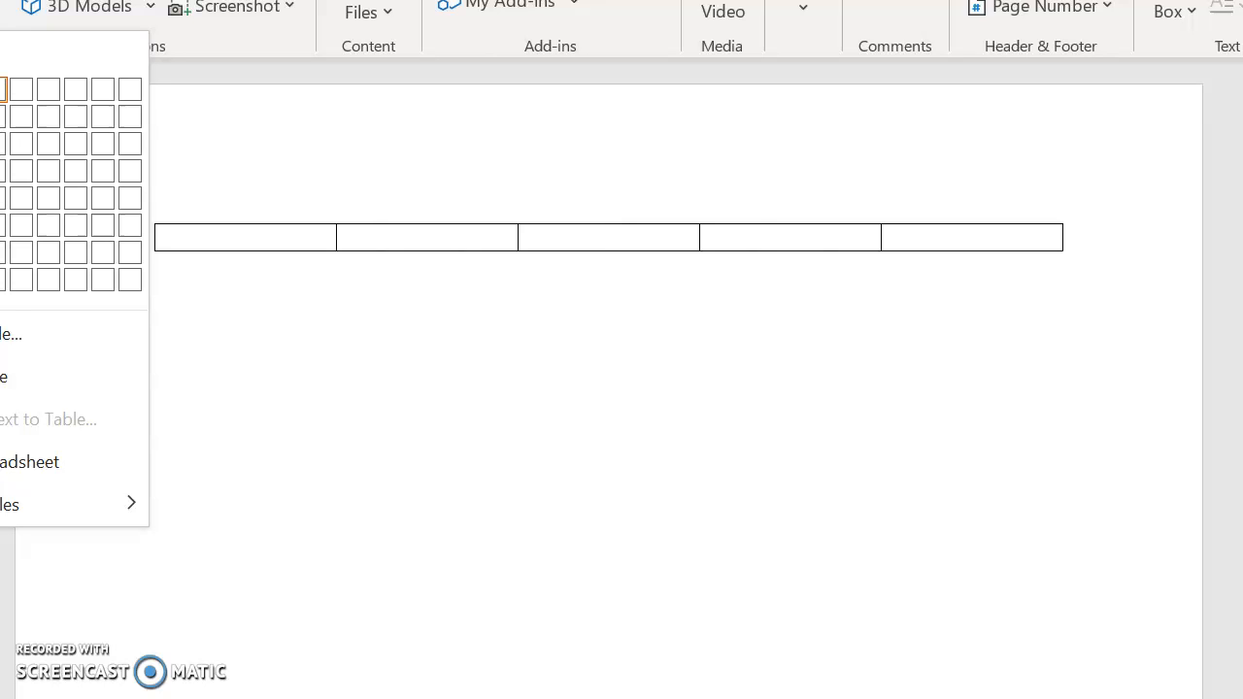
{"action": "key", "text": "Return"}
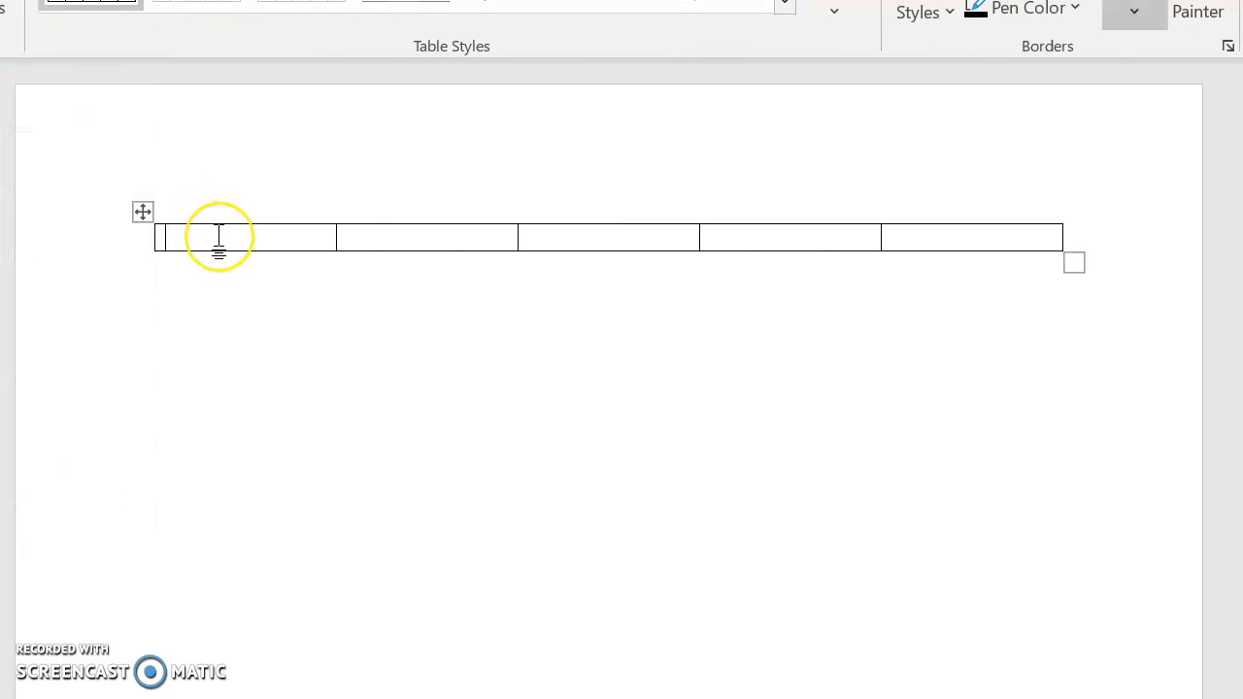
Paste the copied Teams meeting link as text into the table's first cell and turn it into a hyperlink
{"action": "right_click", "coordinate": [218, 236]}
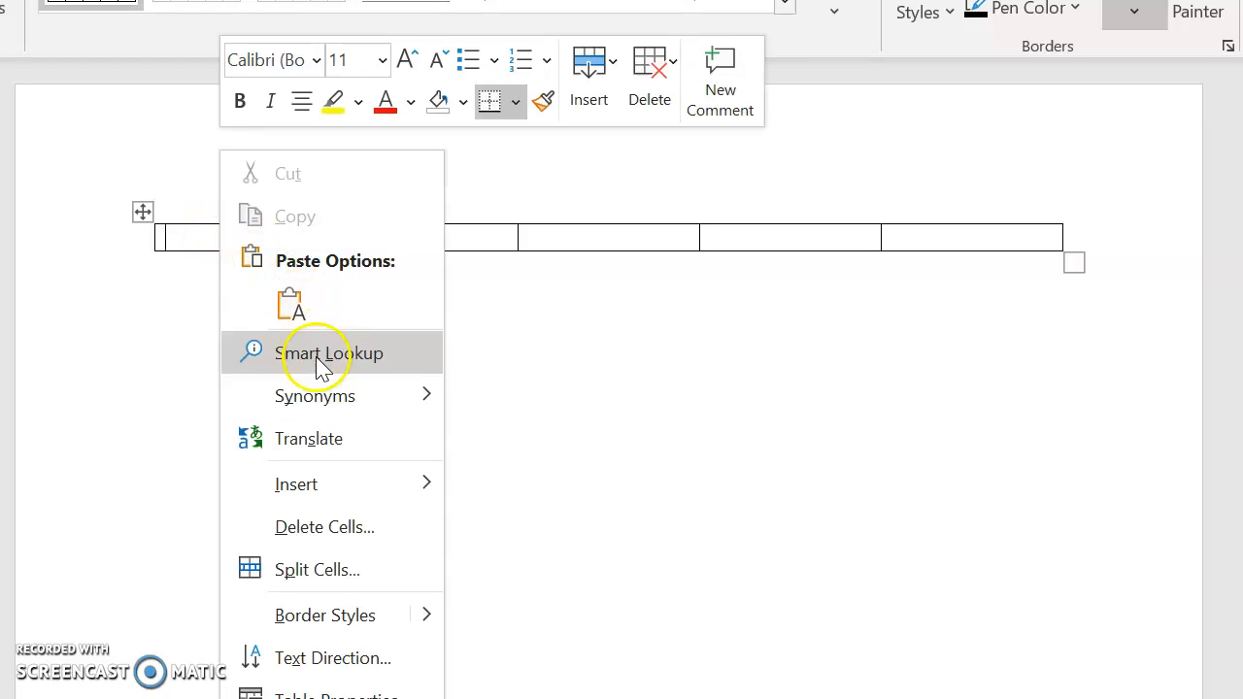
{"action": "left_click", "coordinate": [297, 305]}
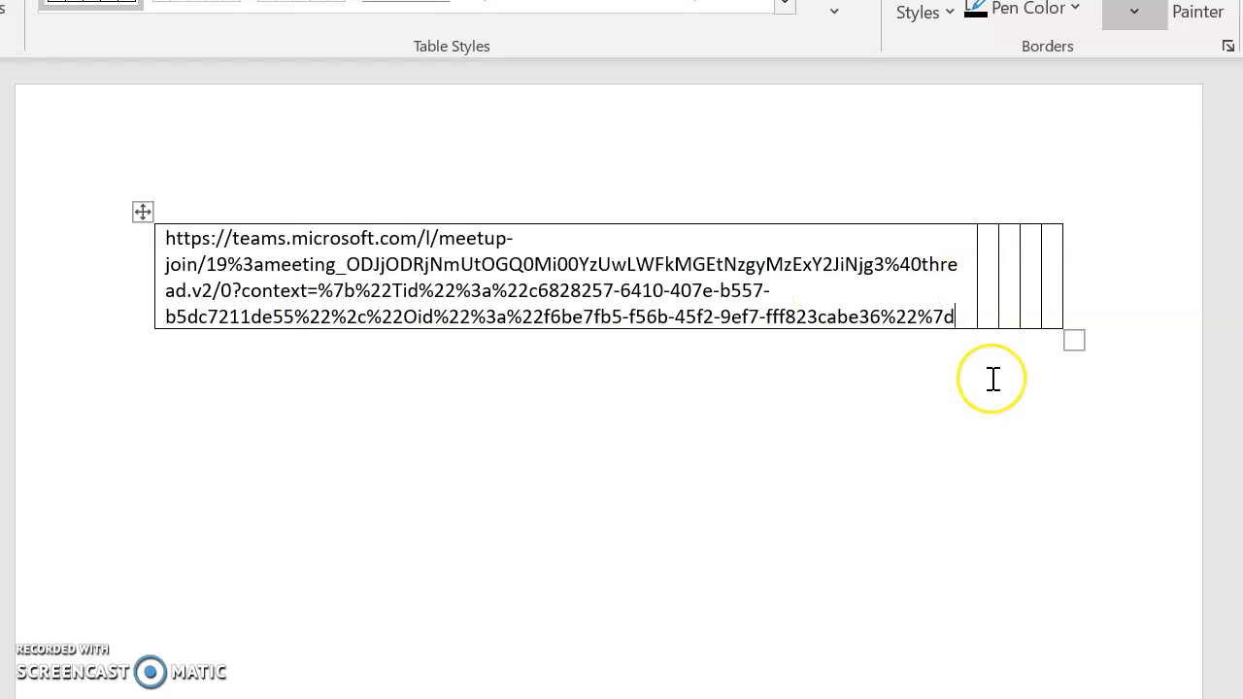
{"action": "key", "text": "Return"}
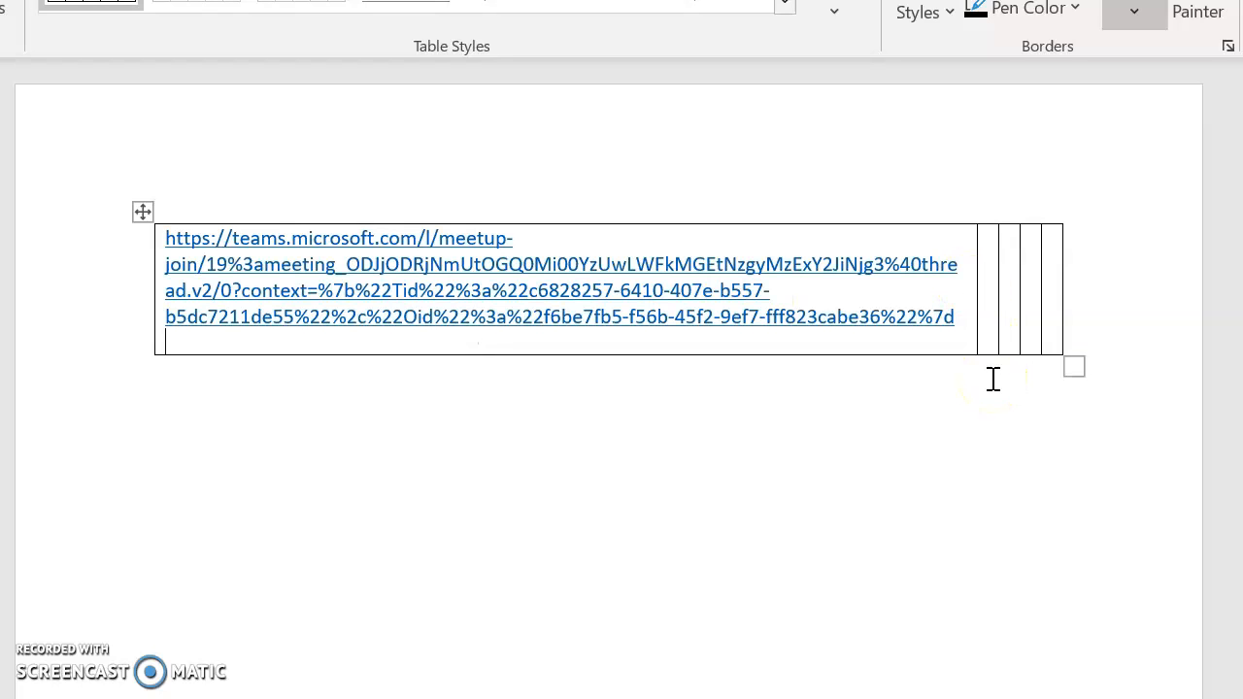
Change the first cell's hyperlink display text to "Blue Guided Reading Group" and place the cursor in the second cell
{"action": "right_click", "coordinate": [673, 279]}
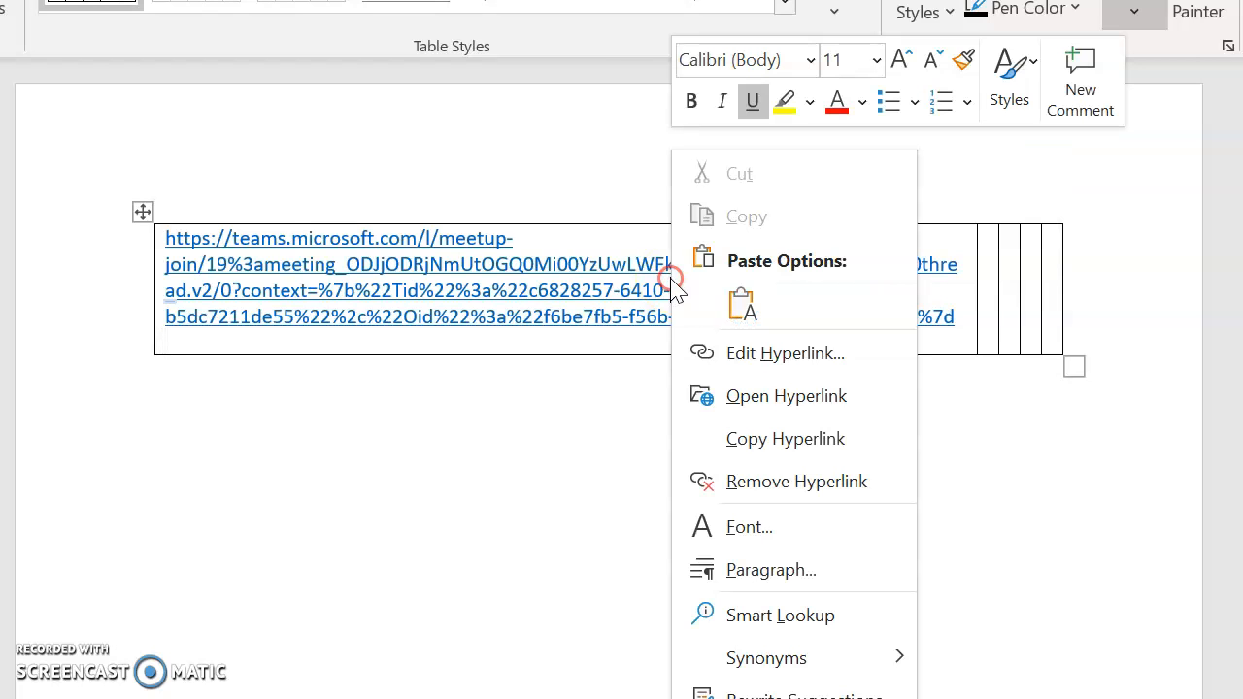
{"action": "left_click", "coordinate": [749, 362]}
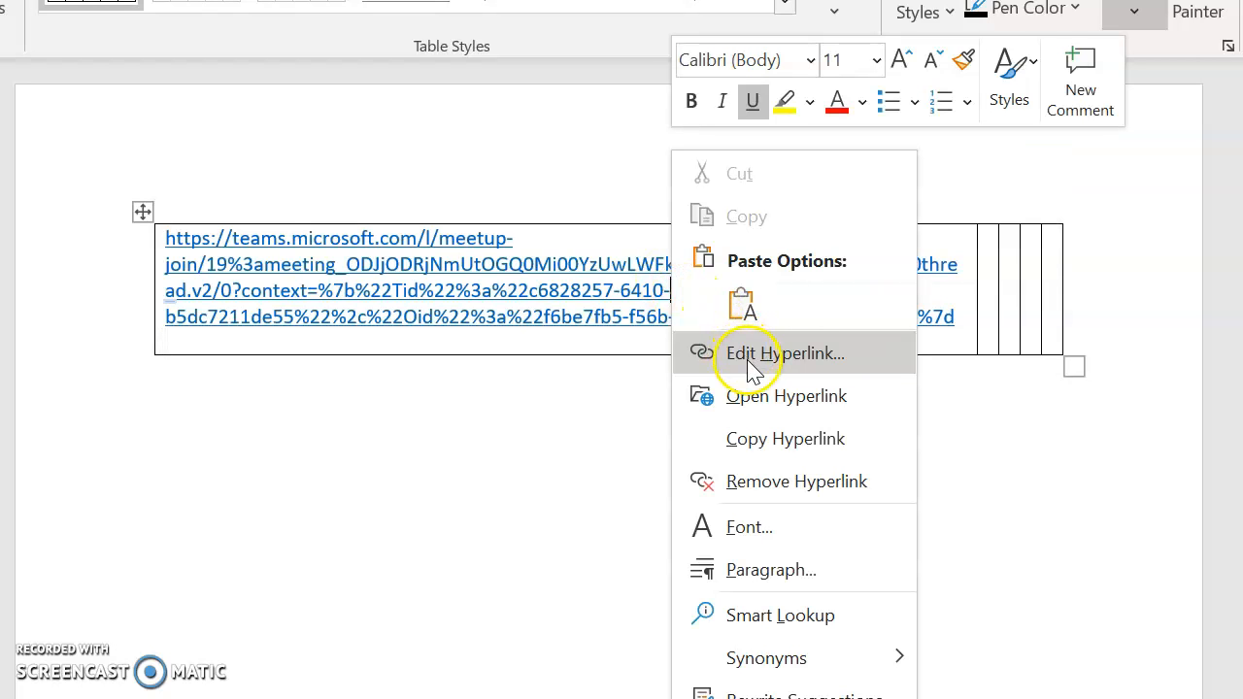
{"action": "left_click", "coordinate": [749, 364]}
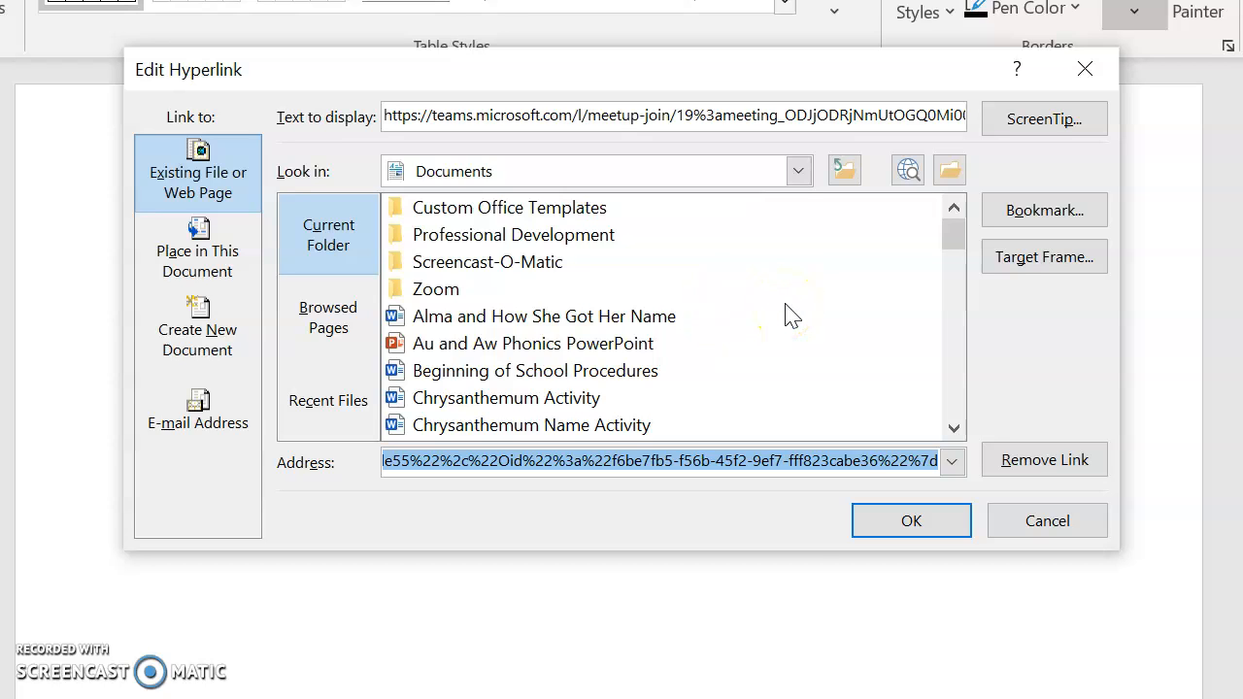
{"action": "left_click", "coordinate": [770, 116]}
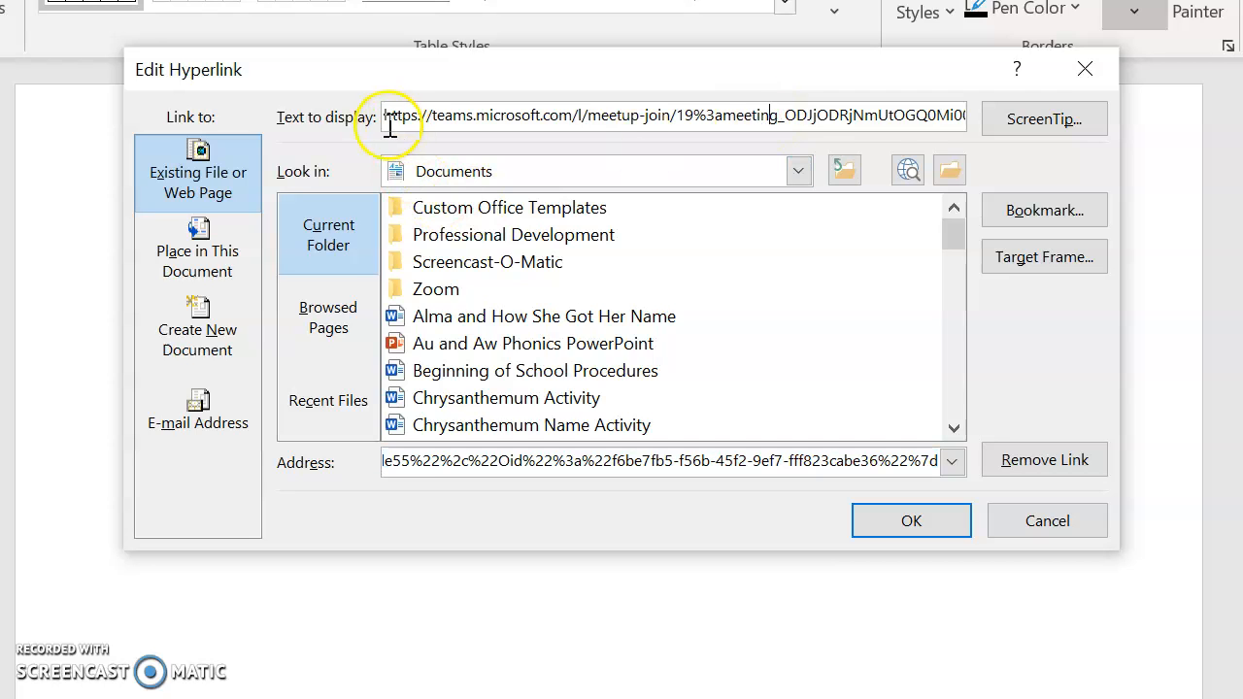
{"action": "left_click_drag", "start_coordinate": [384, 116], "coordinate": [991, 122]}
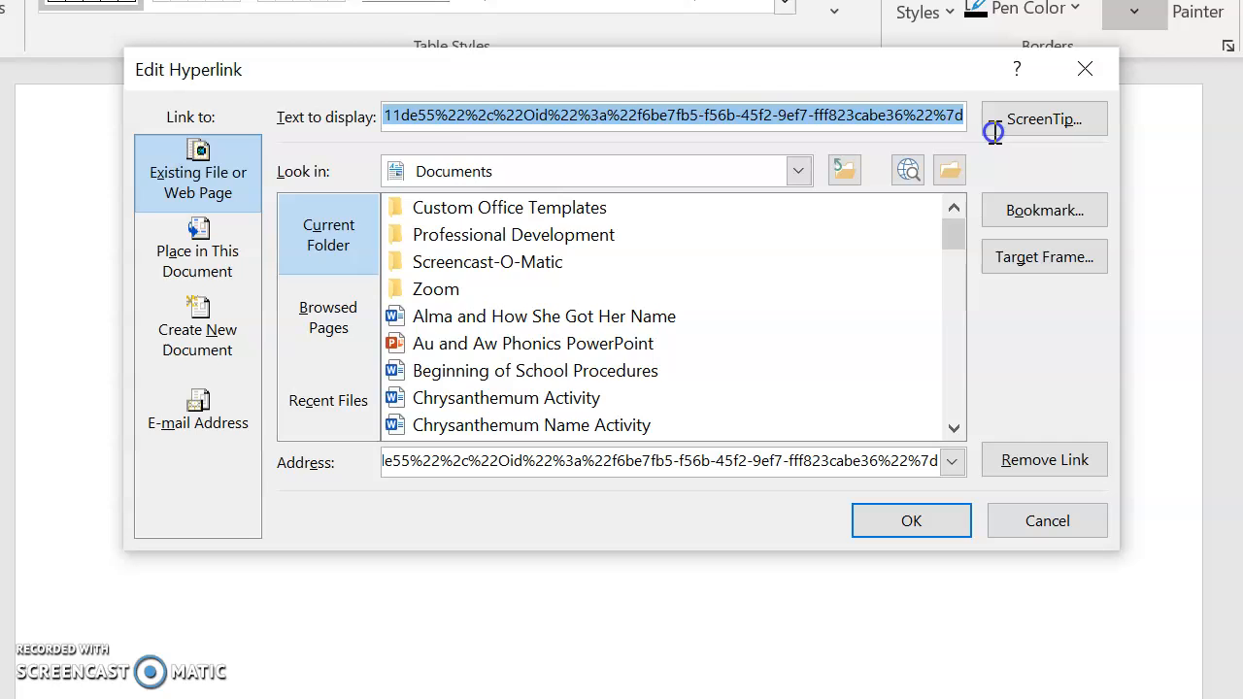
{"action": "key", "text": "BackSpace"}
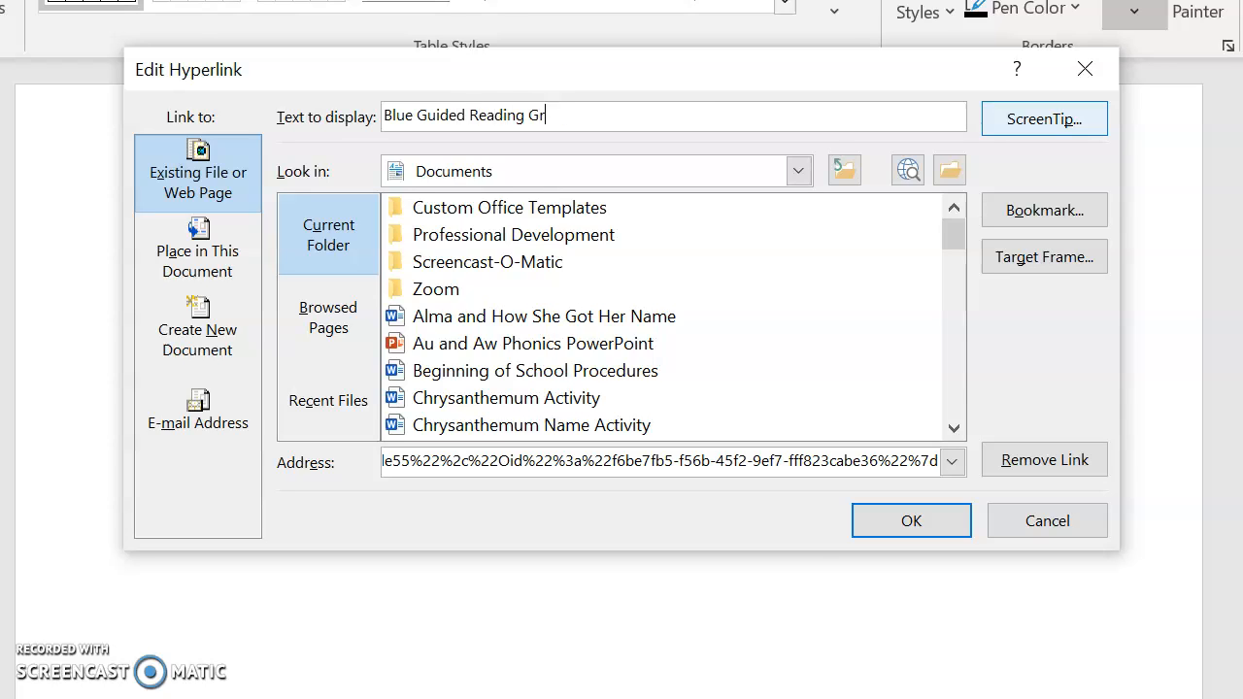
{"action": "left_click", "coordinate": [952, 520]}
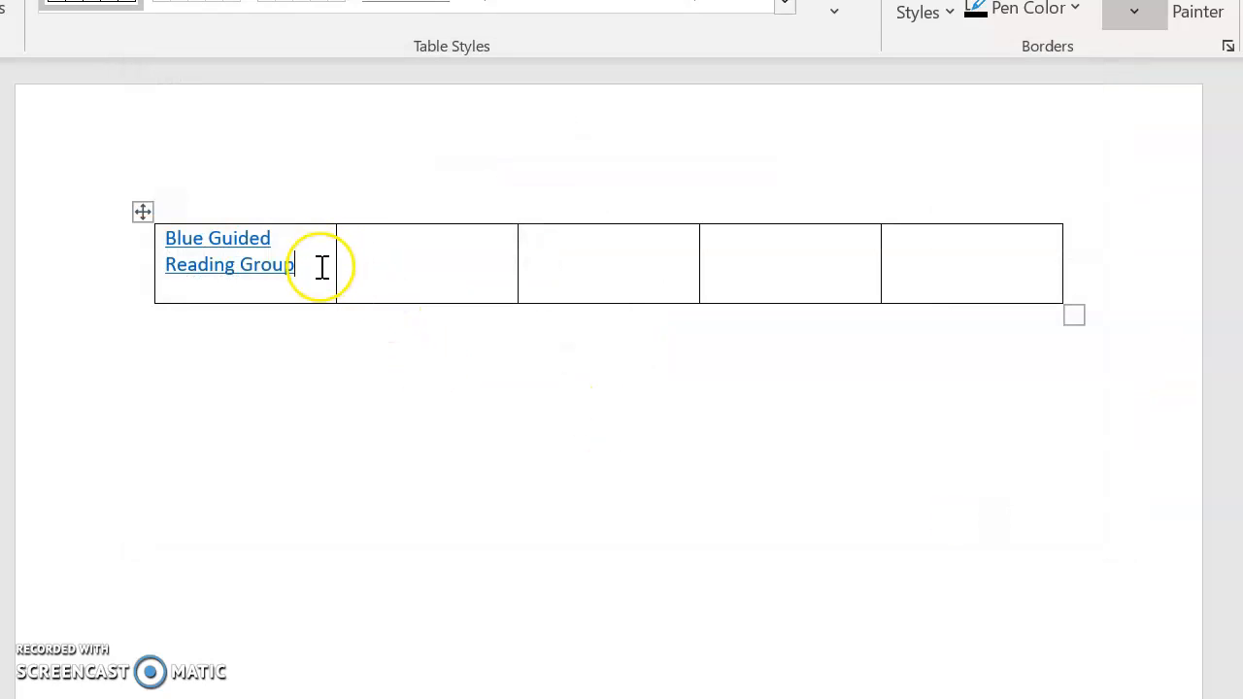
{"action": "left_click", "coordinate": [411, 265]}
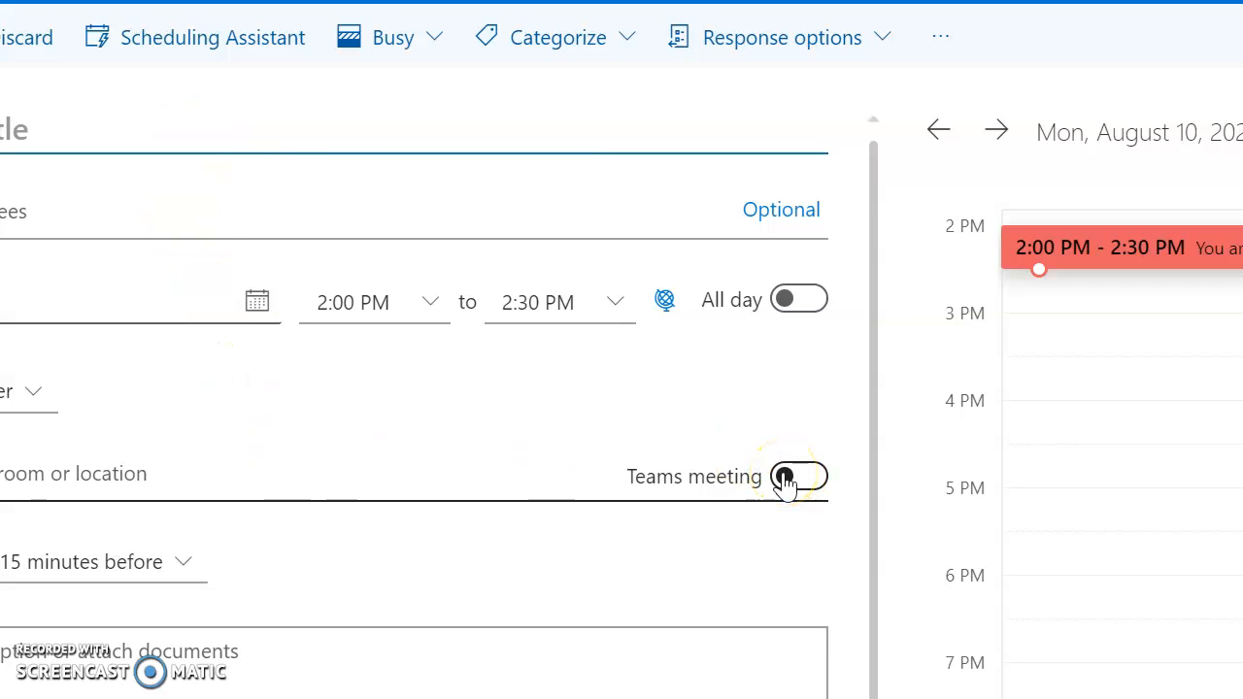
Title another new Outlook calendar event "Red Guided Reading Group" and make it a Teams meeting
{"action": "type", "text": "T"}
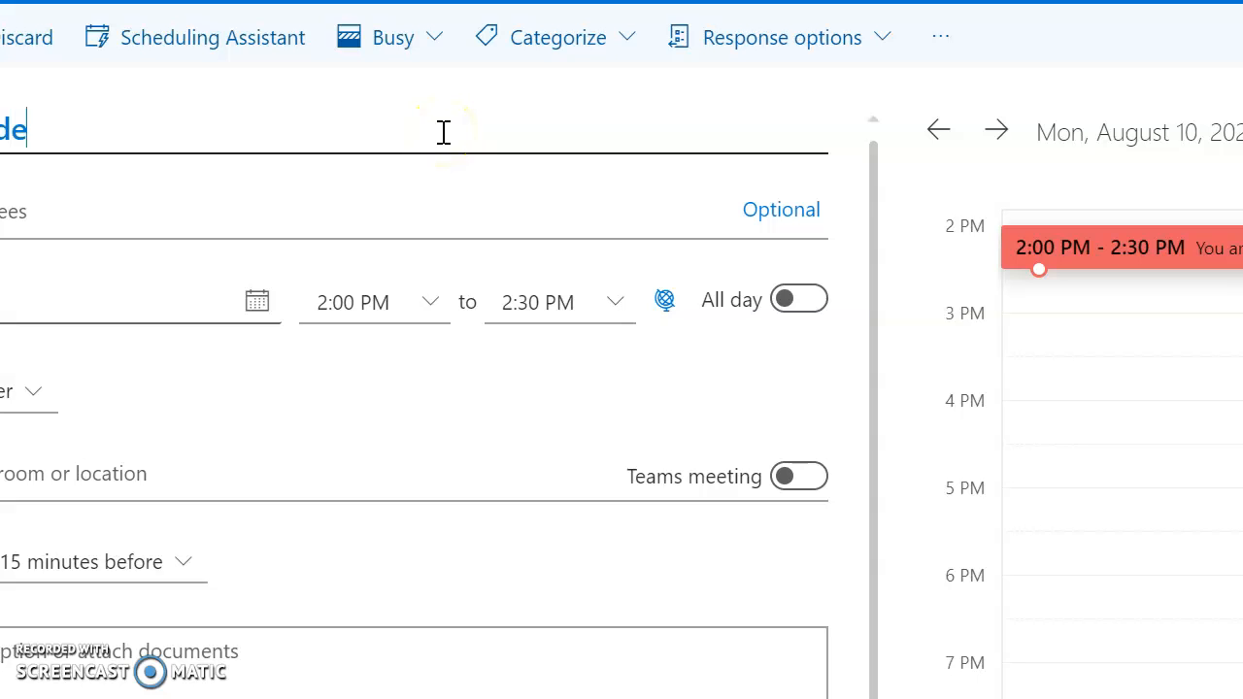
{"action": "type", "text": "ing Group"}
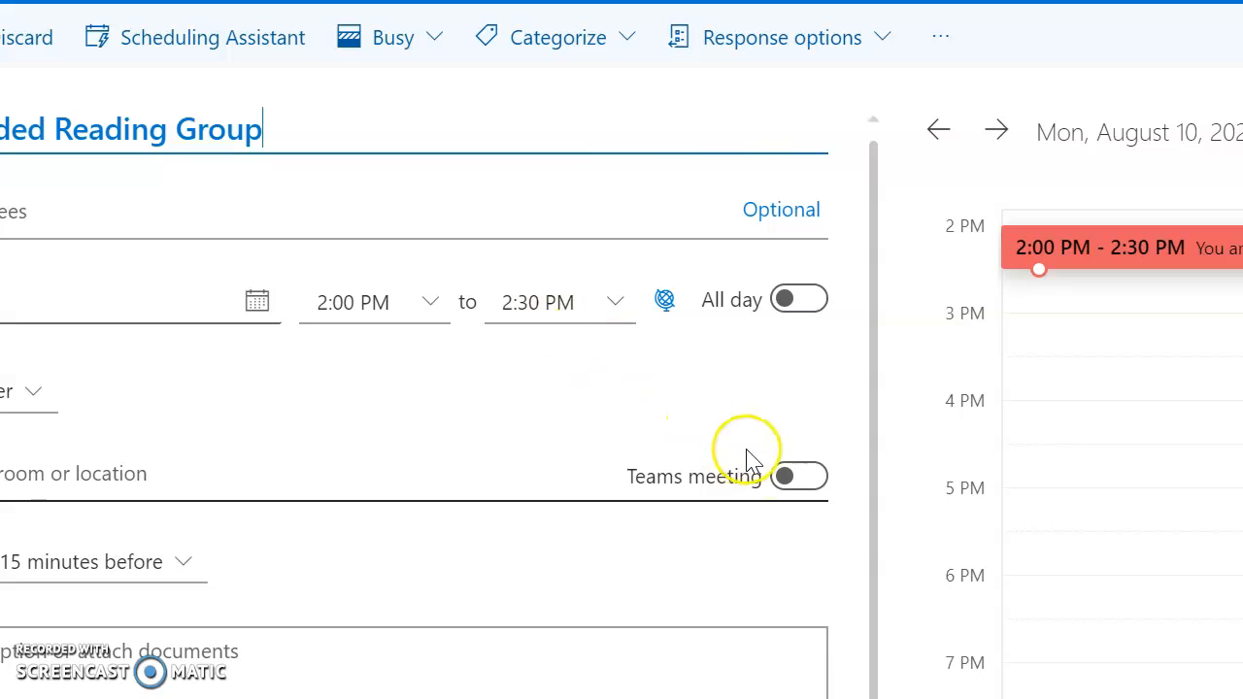
{"action": "left_click", "coordinate": [781, 478]}
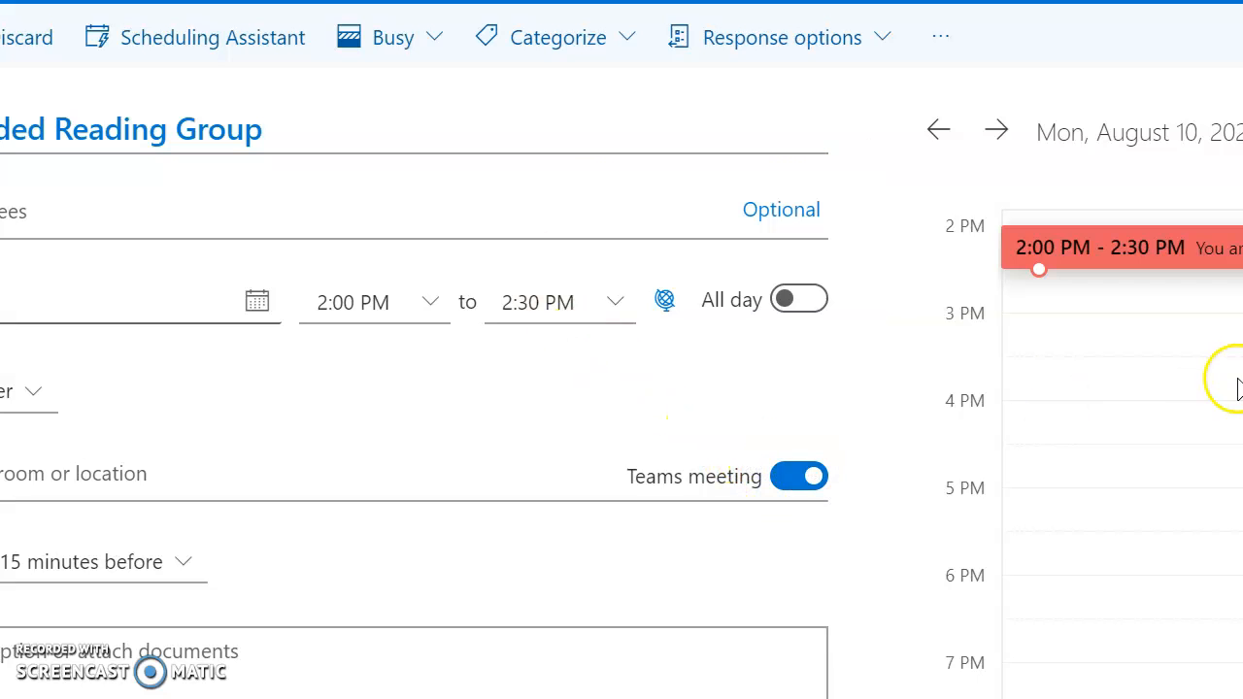
Set the Red Guided Reading Group event's start time to 3:00 PM
{"action": "left_click", "coordinate": [404, 304]}
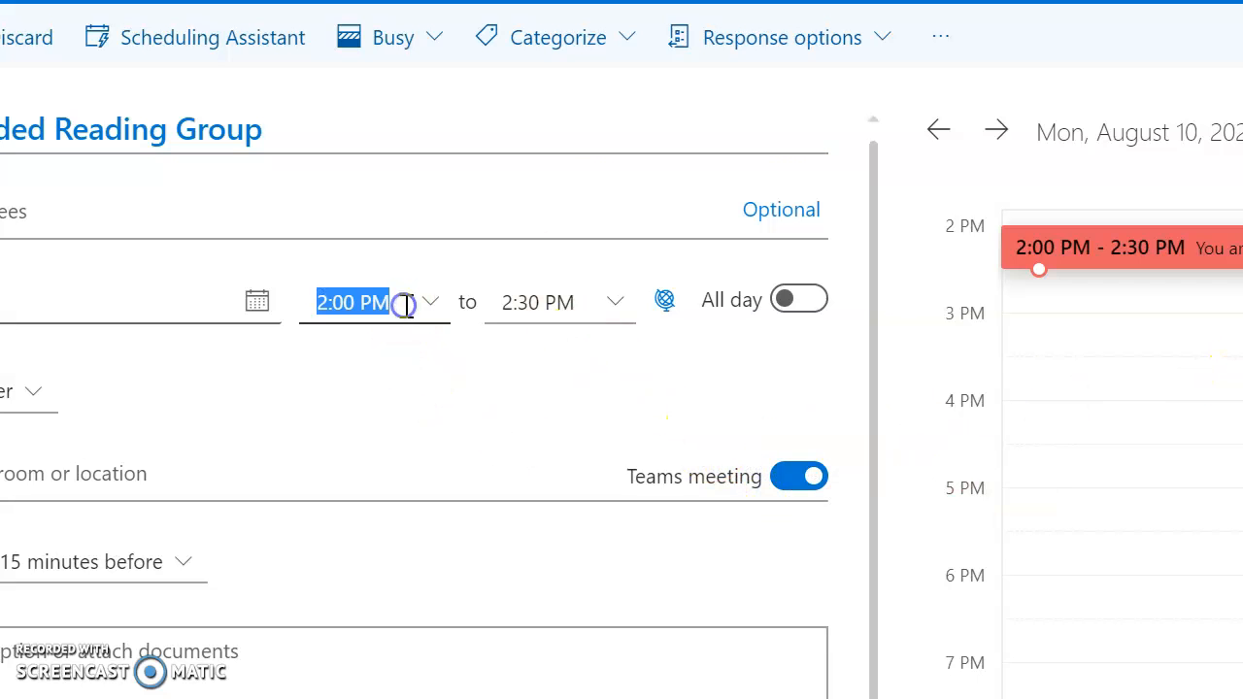
{"action": "left_click", "coordinate": [424, 310]}
{"action": "left_click", "coordinate": [416, 456]}
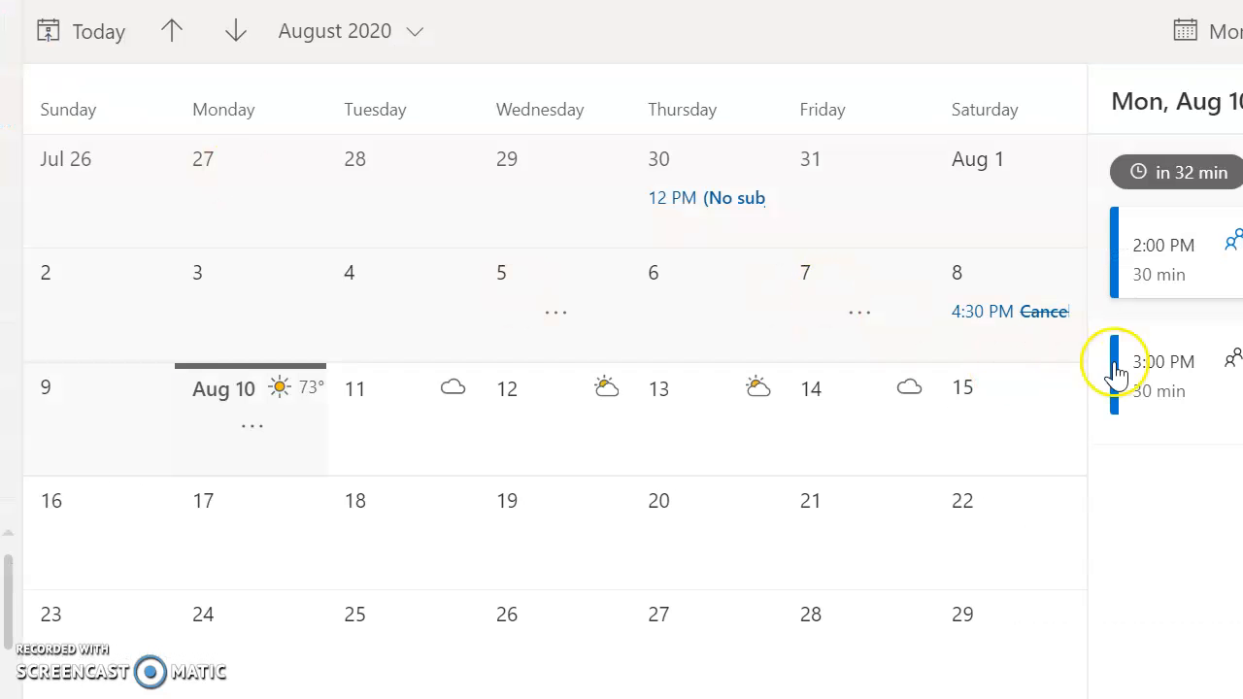
Open the 3:00 PM Red Guided Reading Group event in the full editing form
{"action": "left_click", "coordinate": [1135, 384]}
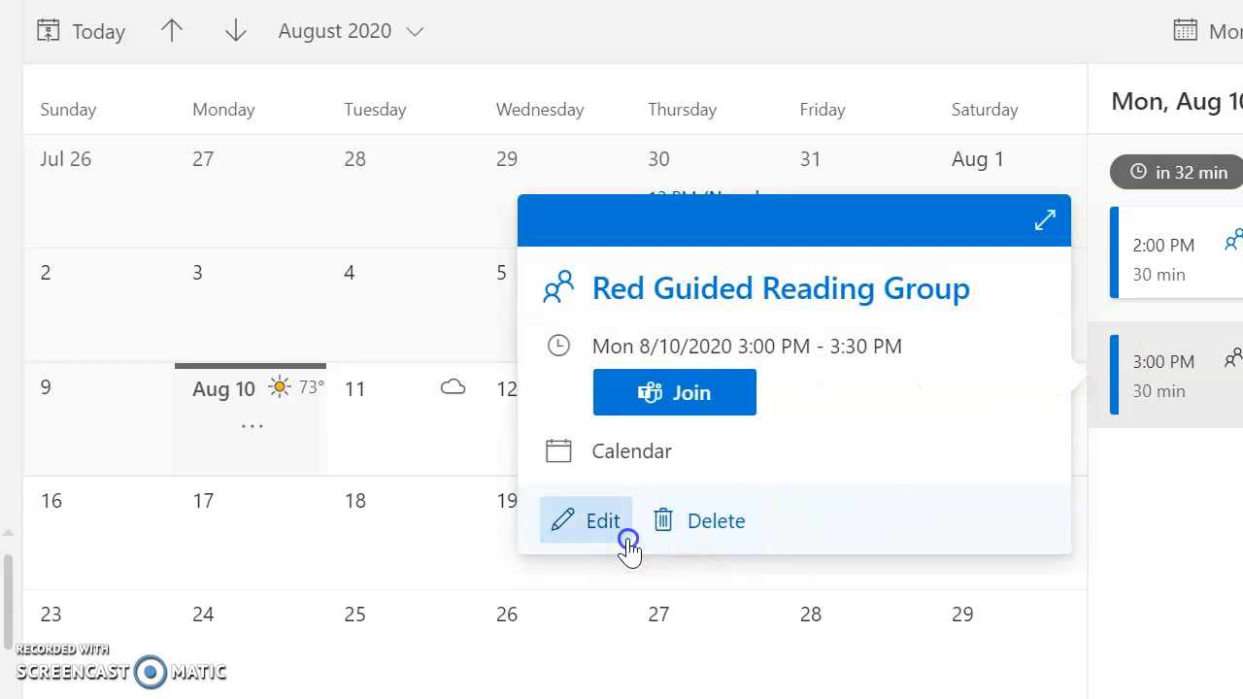
{"action": "left_click", "coordinate": [627, 546]}
{"action": "left_click", "coordinate": [939, 632]}
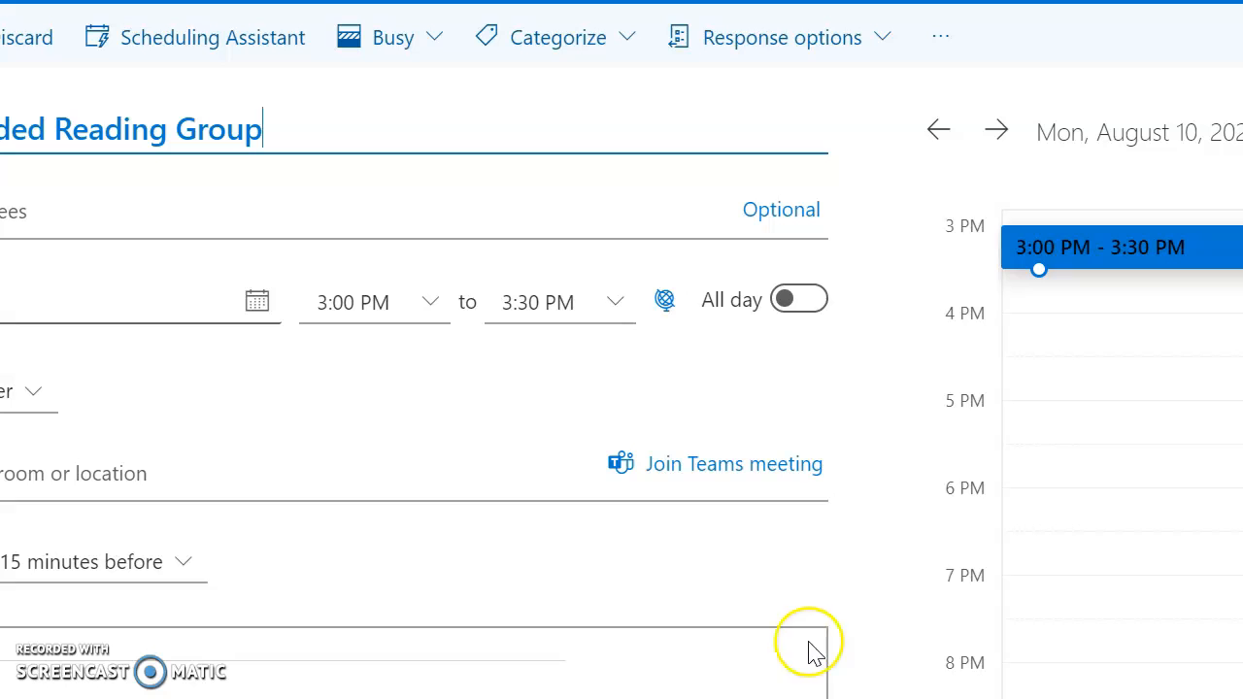
Copy the "Join Microsoft Teams Meeting" link address from the Red Guided Reading Group event's description
{"action": "left_click_drag", "start_coordinate": [874, 485], "coordinate": [871, 655]}
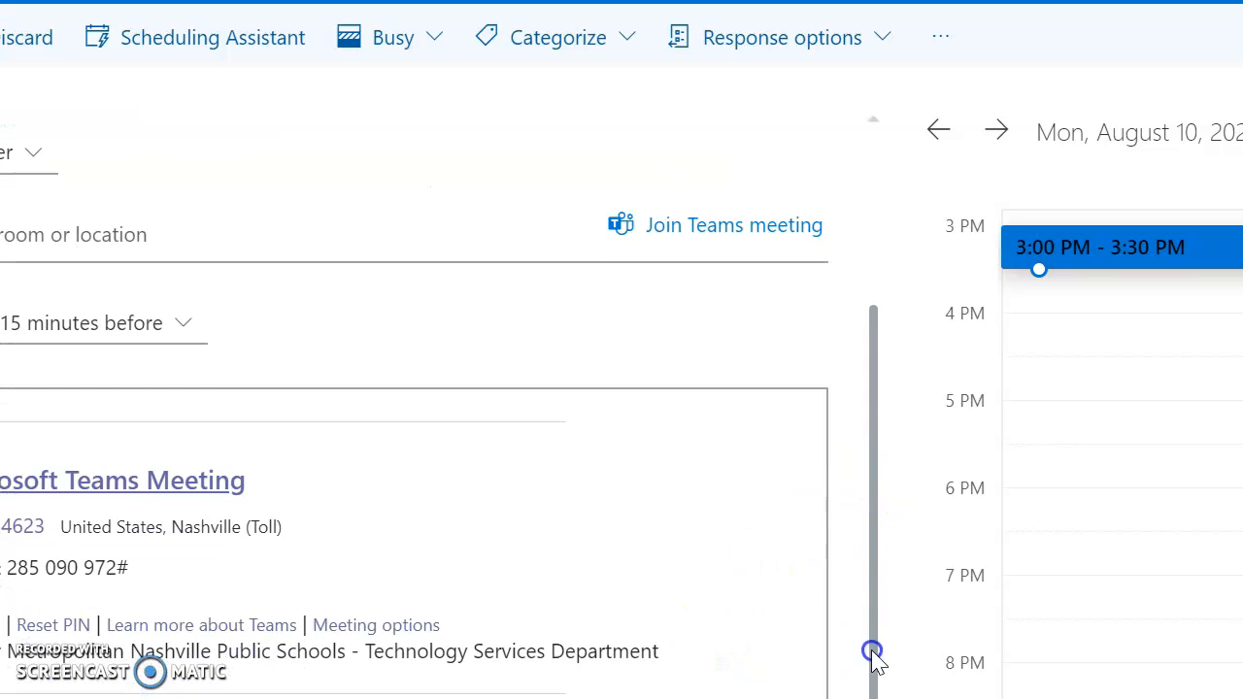
{"action": "left_click_drag", "start_coordinate": [277, 472], "coordinate": [2, 472]}
{"action": "left_click", "coordinate": [263, 485]}
{"action": "left_click_drag", "start_coordinate": [263, 486], "coordinate": [2, 472]}
{"action": "right_click", "coordinate": [2, 474]}
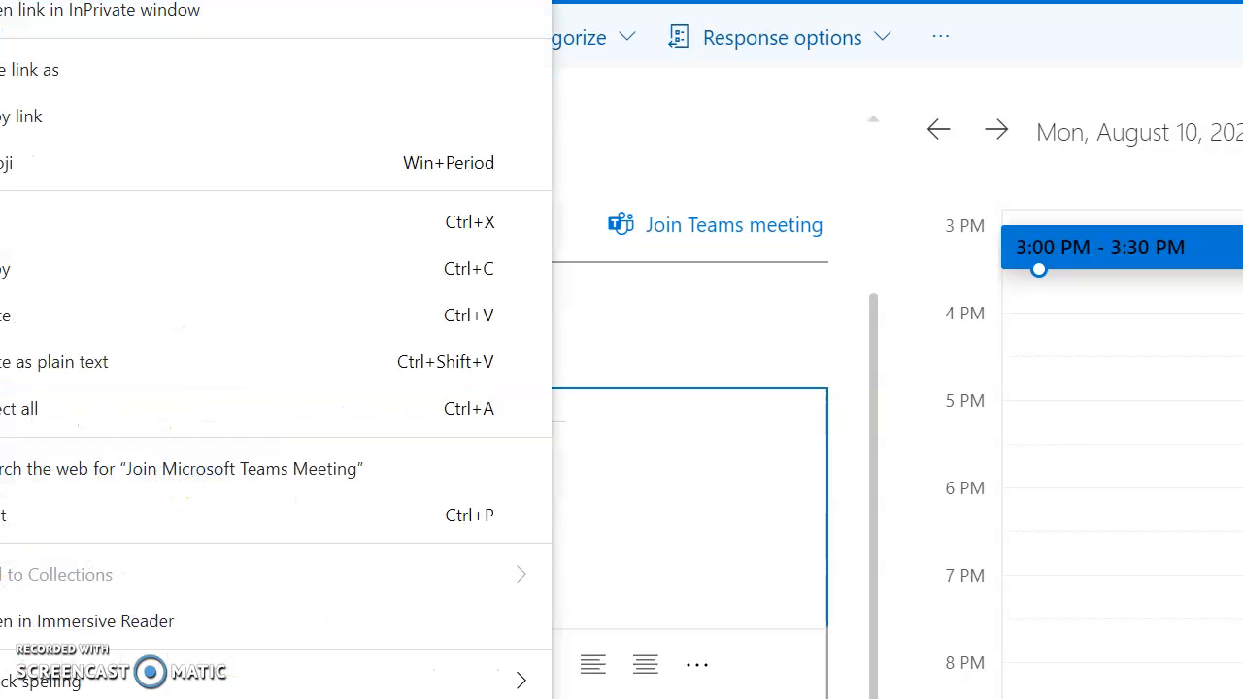
{"action": "left_click", "coordinate": [14, 119]}
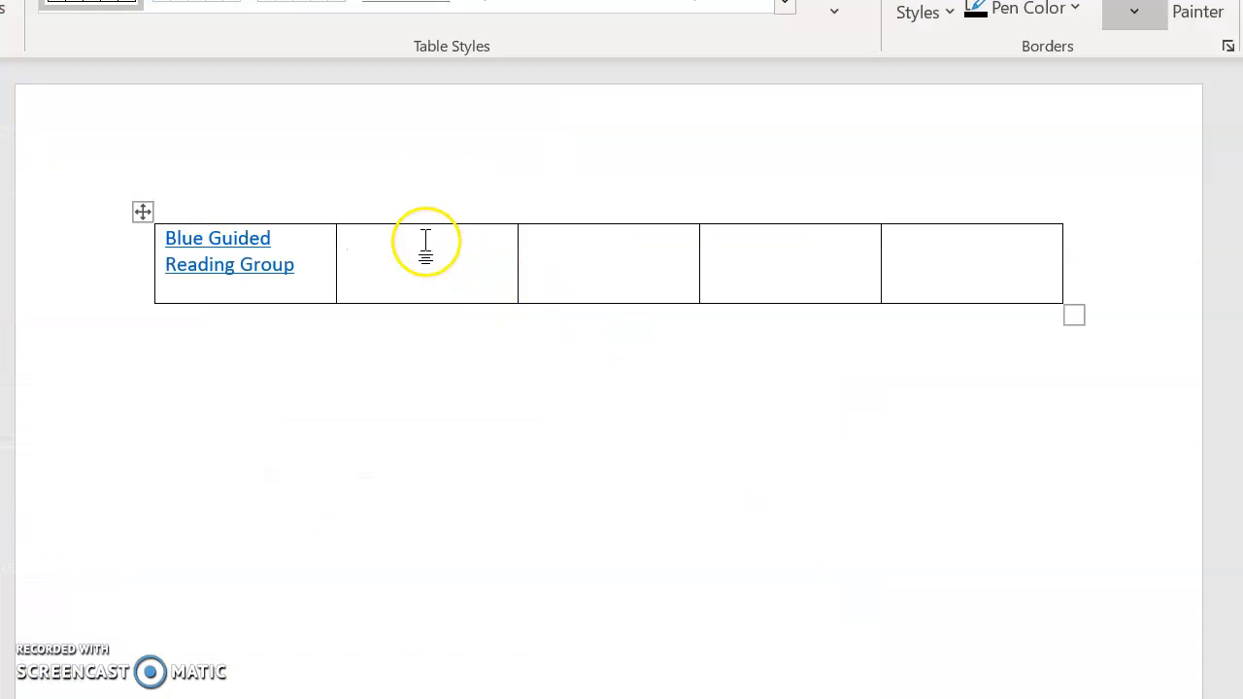
In the Word document, paste the copied meeting link as plain text into the table's second cell and turn it into a hyperlink
{"action": "right_click", "coordinate": [425, 245]}
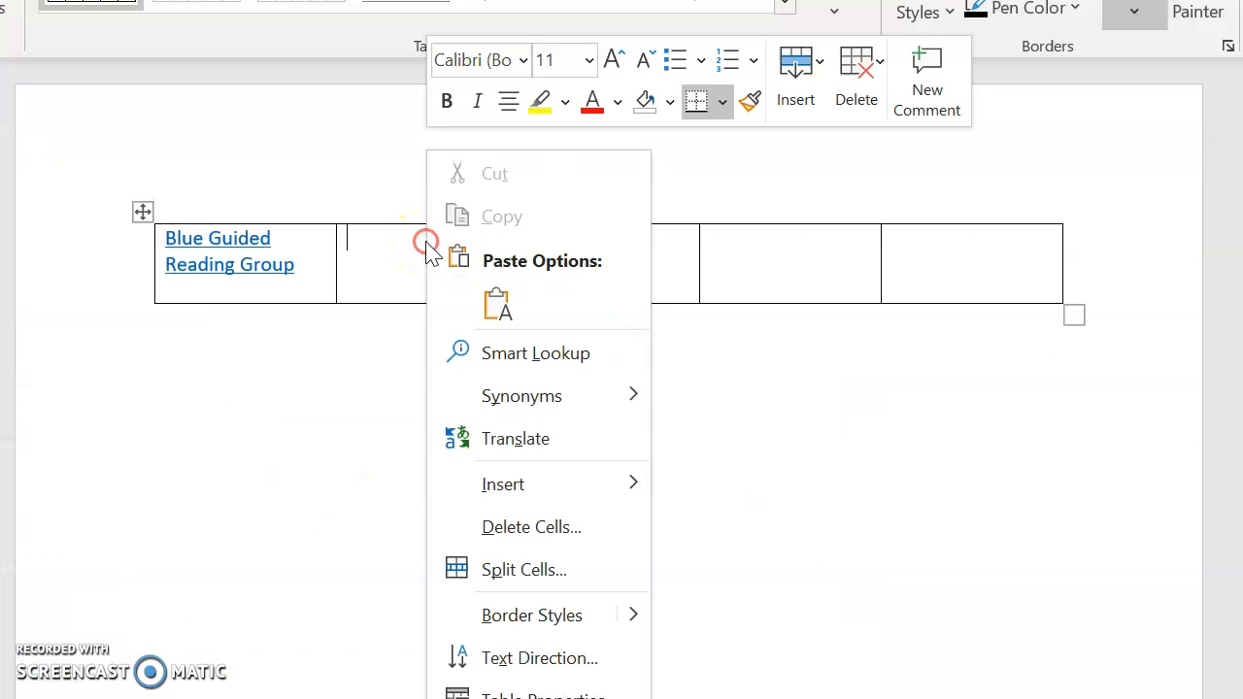
{"action": "left_click", "coordinate": [494, 312]}
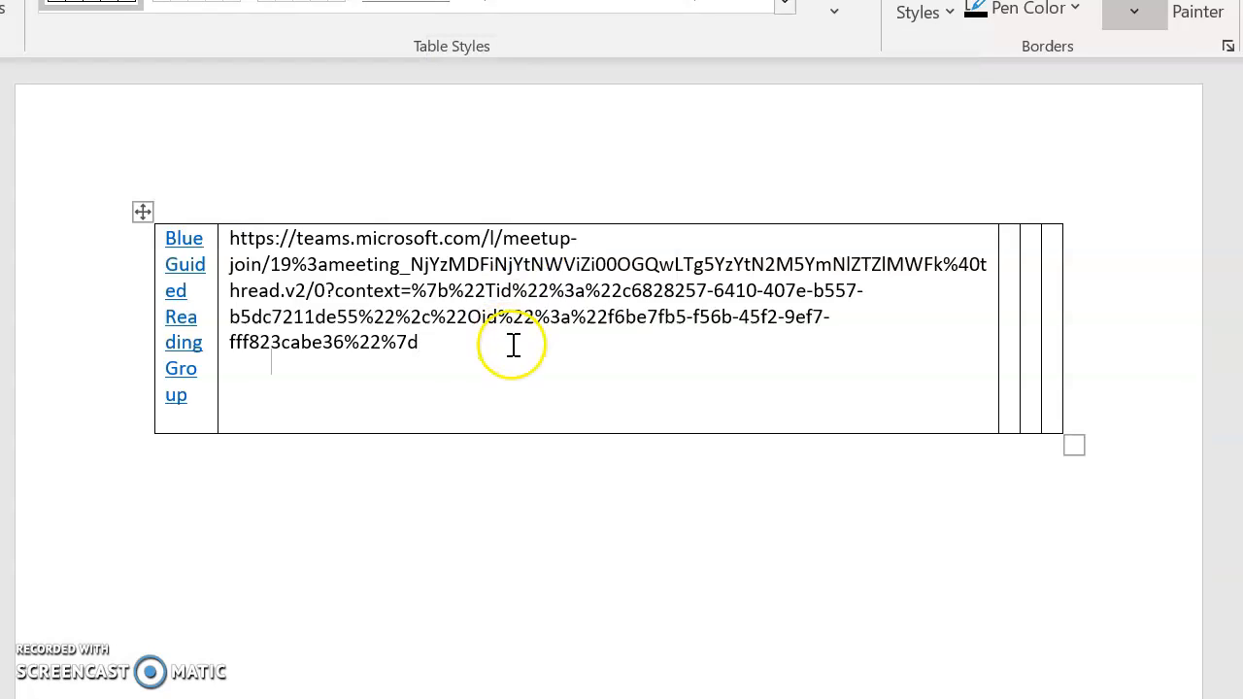
{"action": "key", "text": "Return"}
Change the second cell's hyperlink display text to "Red Guided Reading Group" and place the cursor below the table
{"action": "right_click", "coordinate": [387, 303]}
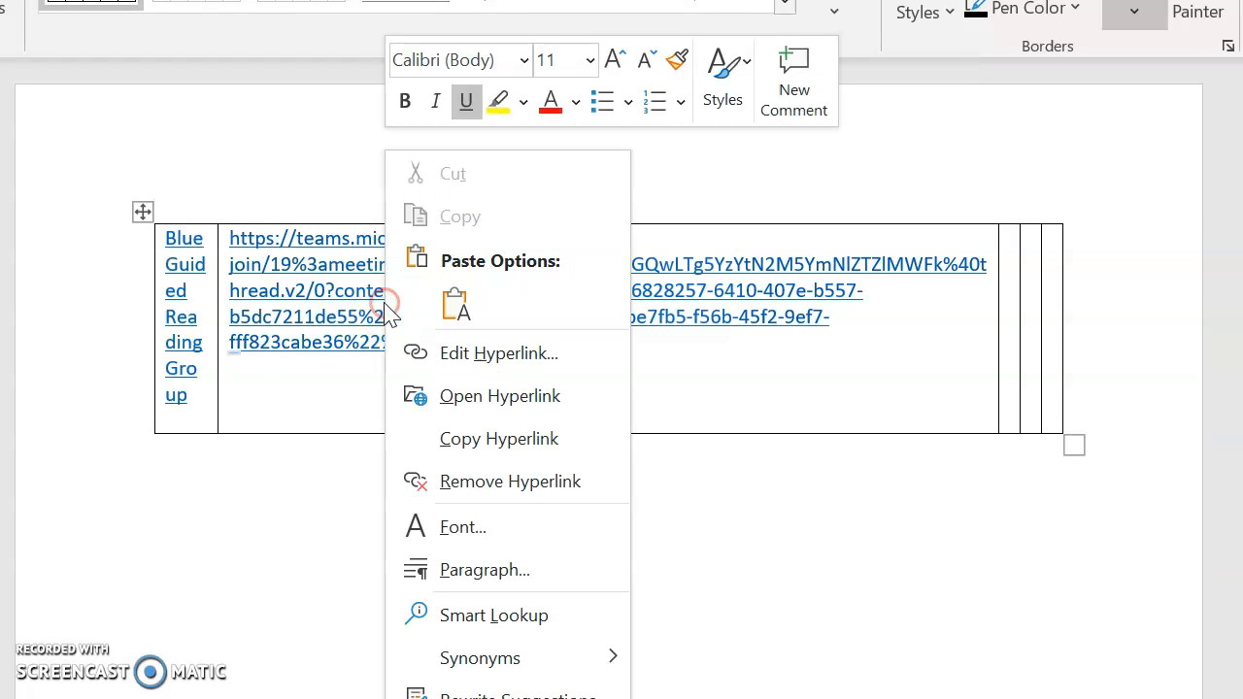
{"action": "left_click", "coordinate": [476, 374]}
{"action": "left_click", "coordinate": [478, 374]}
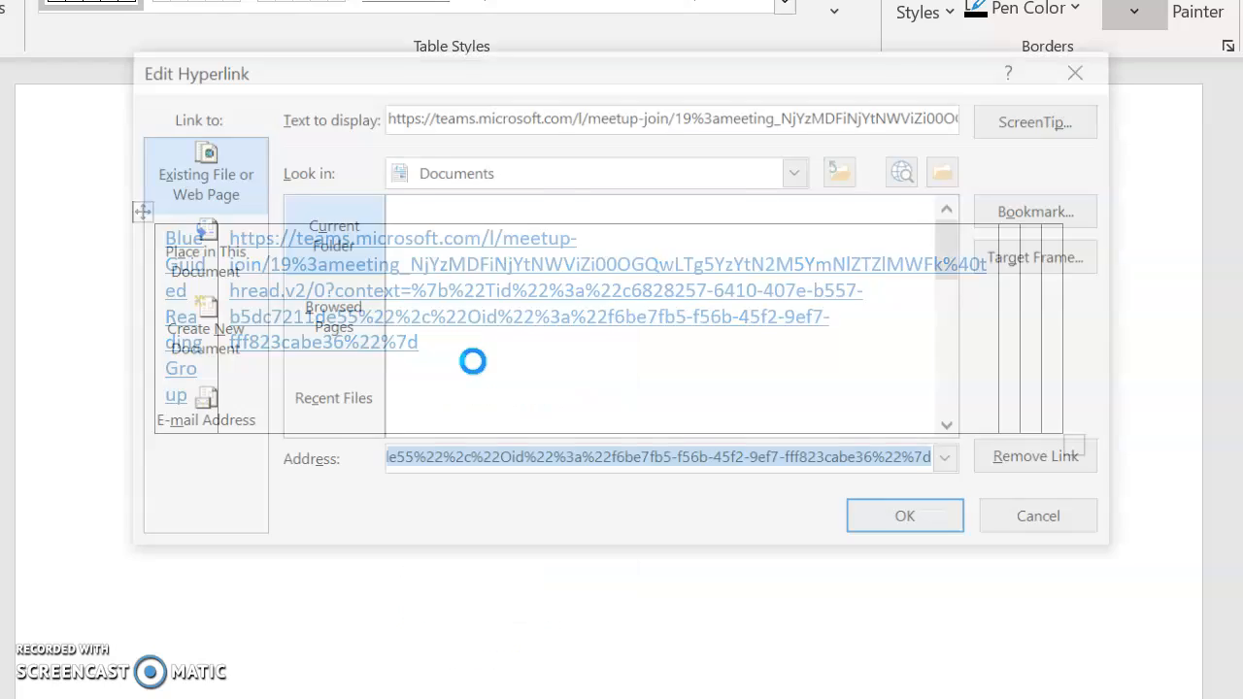
{"action": "left_click_drag", "start_coordinate": [387, 112], "coordinate": [986, 118]}
{"action": "type", "text": "Red Guided Reading Group"}
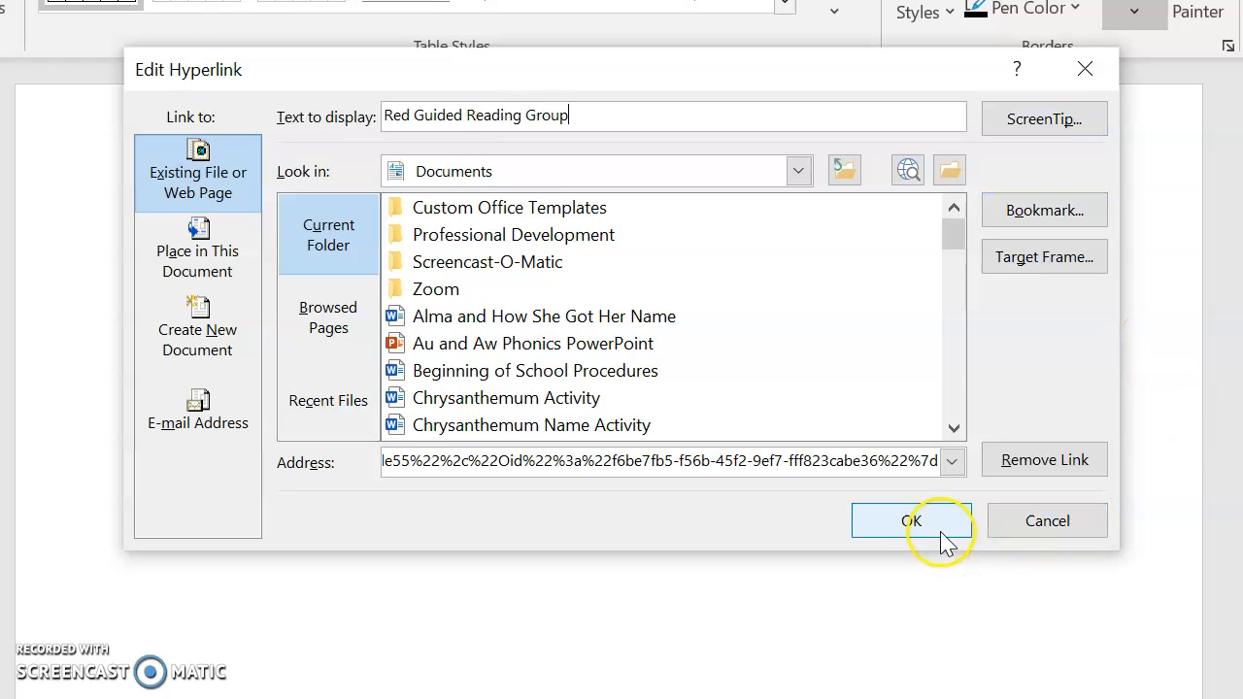
{"action": "left_click", "coordinate": [939, 540]}
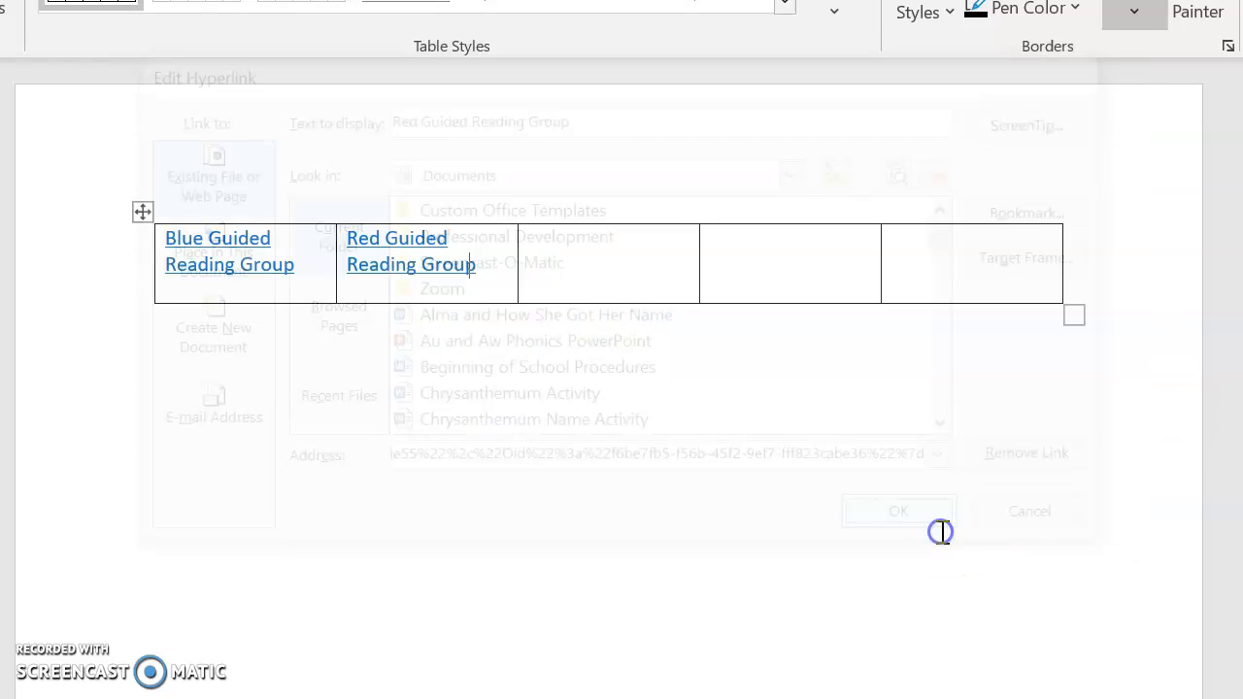
{"action": "left_click", "coordinate": [939, 530]}
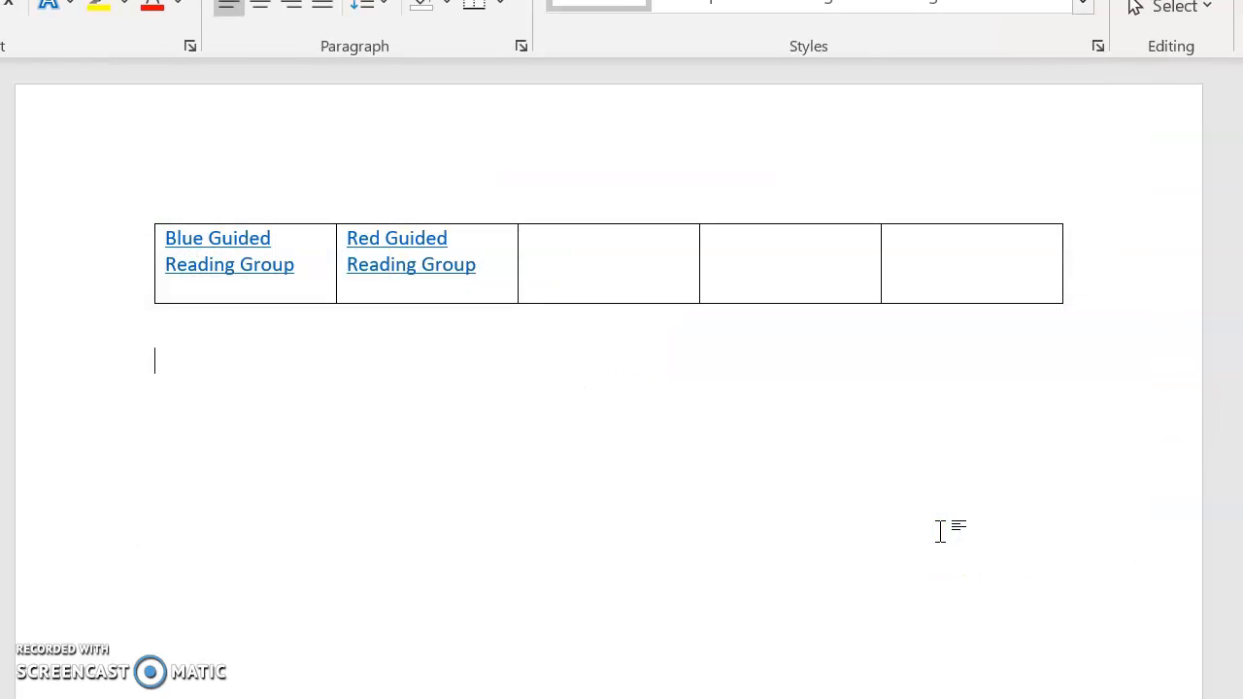